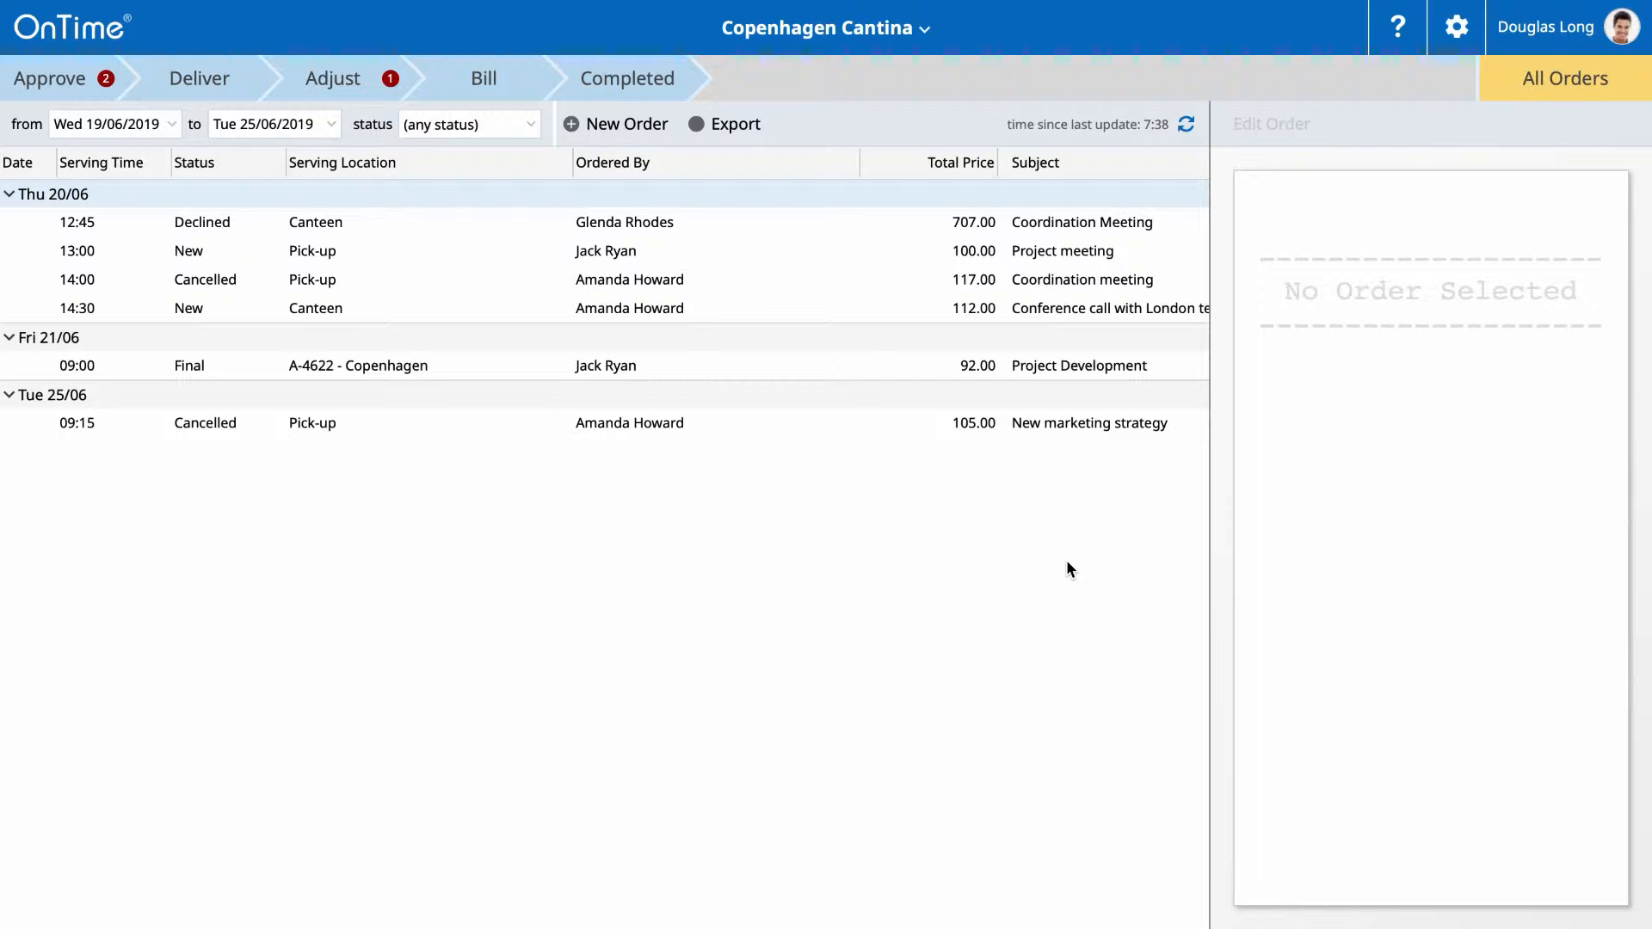
- Open the Copenhagen Cantina canteen dropdown in the header
click(923, 30)
- Switch the Copenhagen Cantina menu to editing and start a blank new item
click(822, 167)
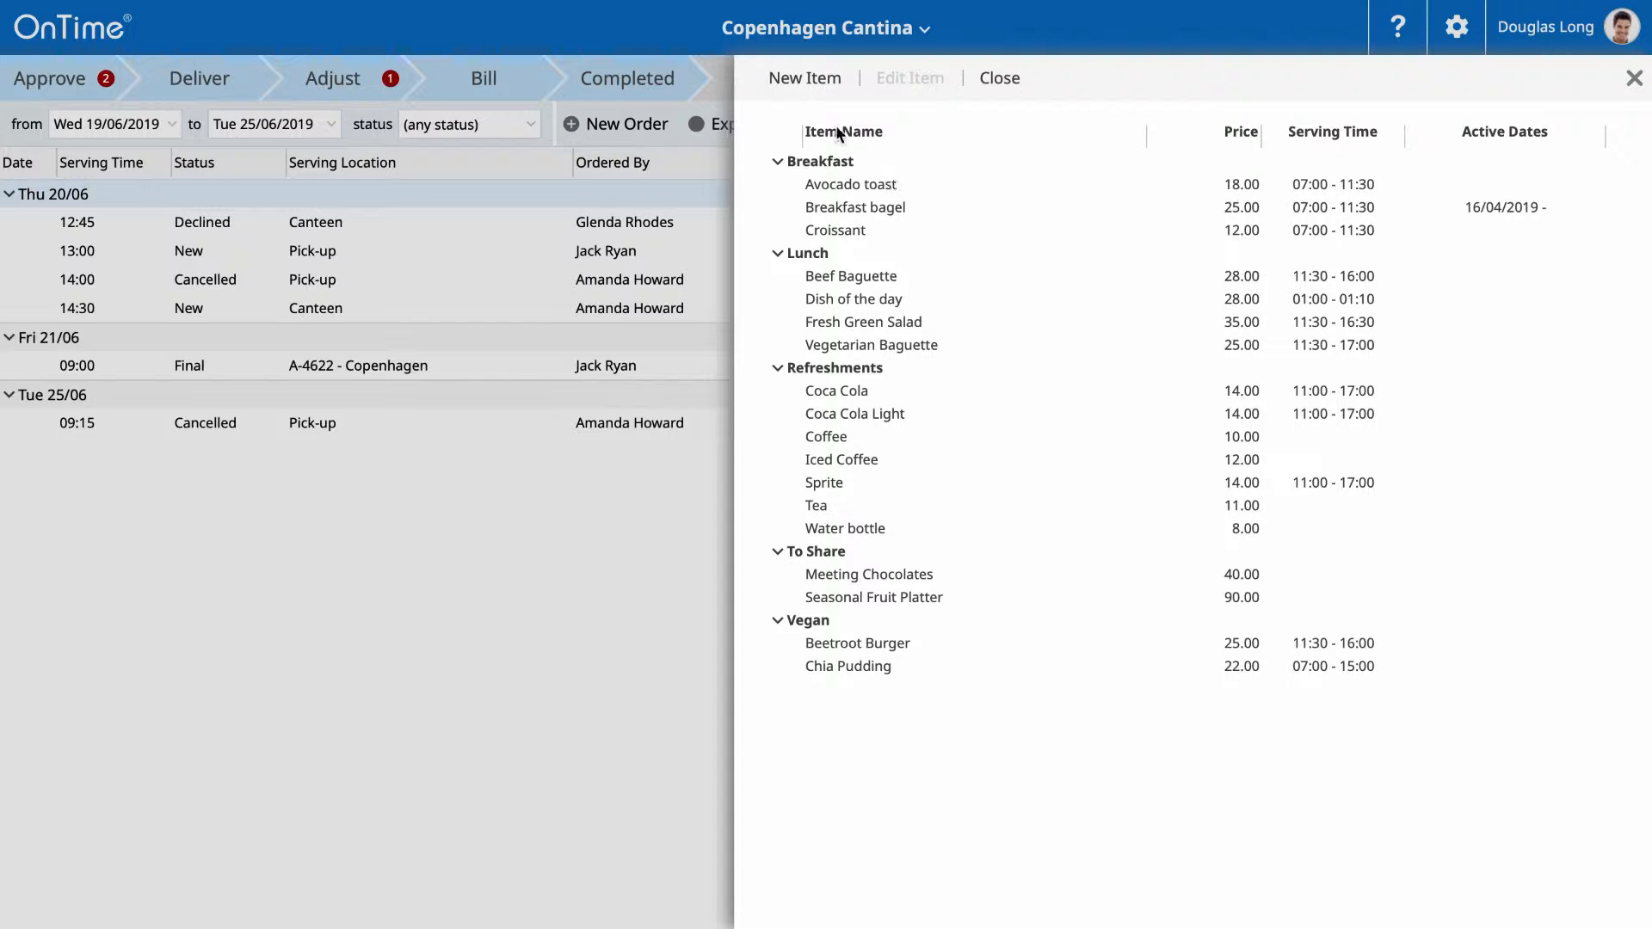
click(802, 78)
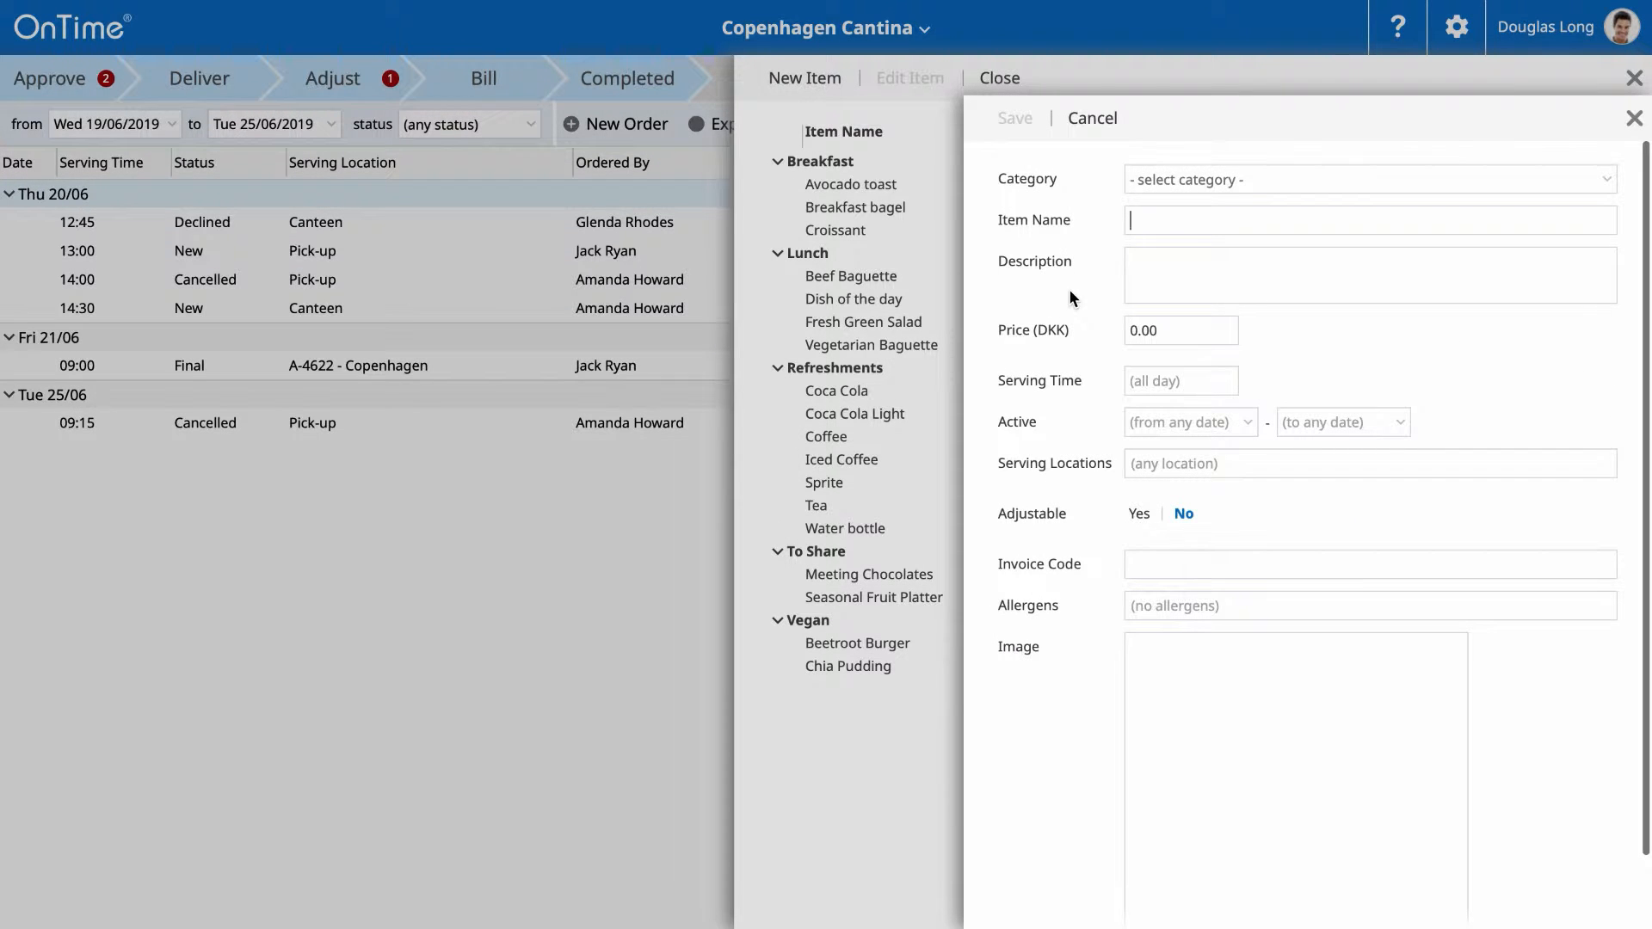
- Put the new item in the Christmas Special category and name it 'Roast Pork Sandwich'
click(1218, 182)
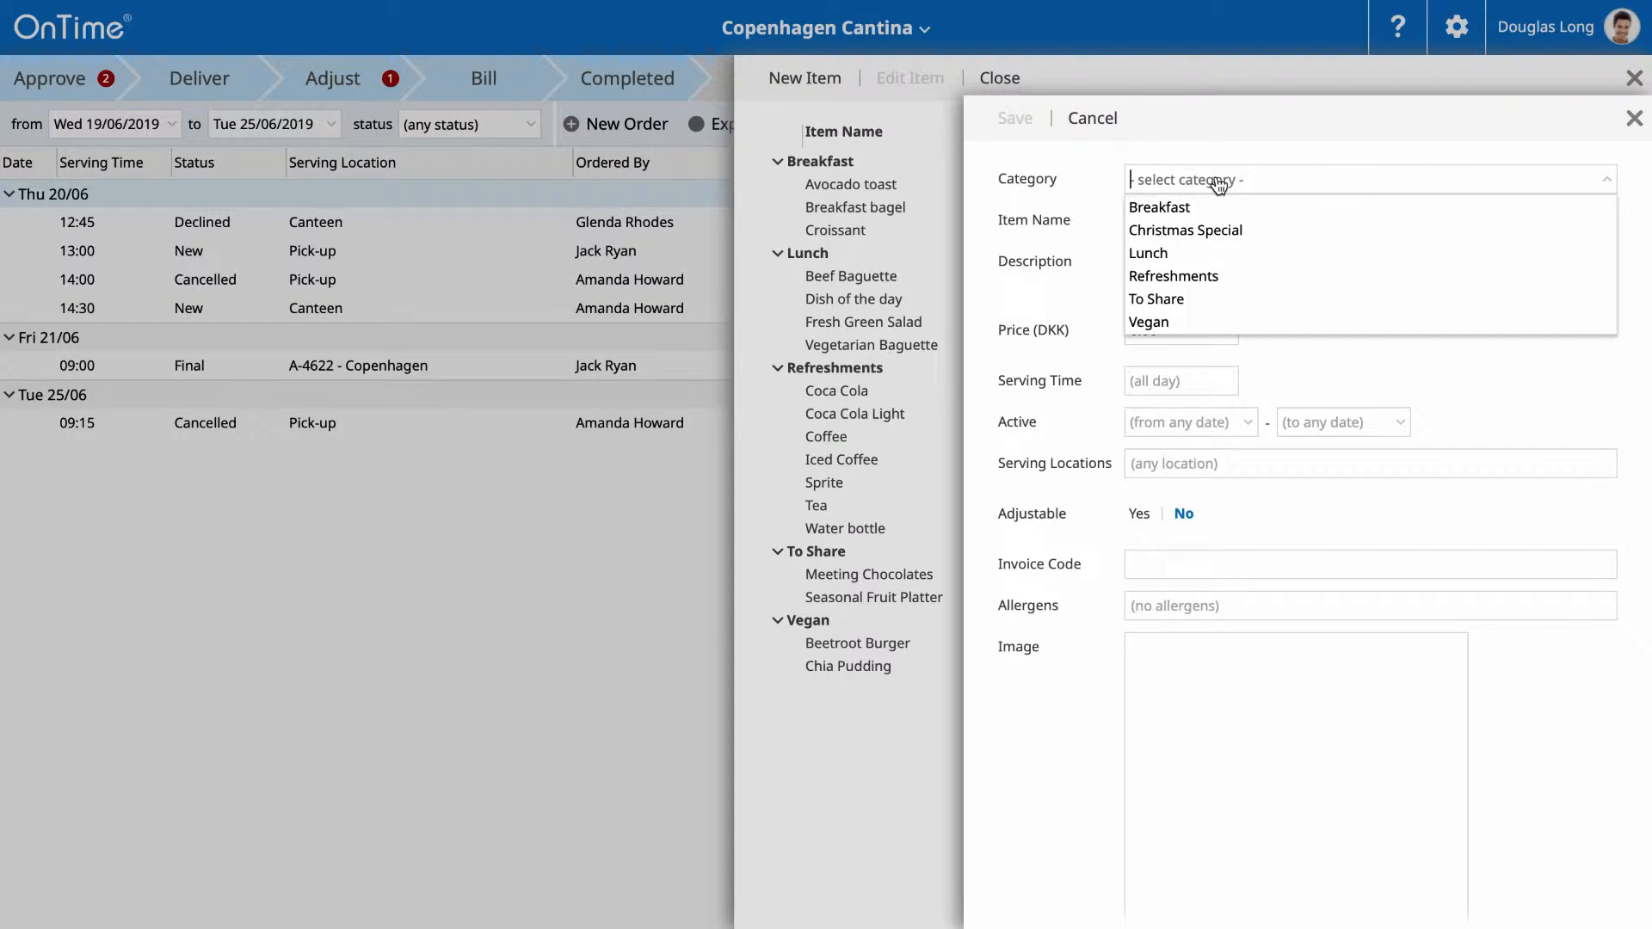
click(1209, 230)
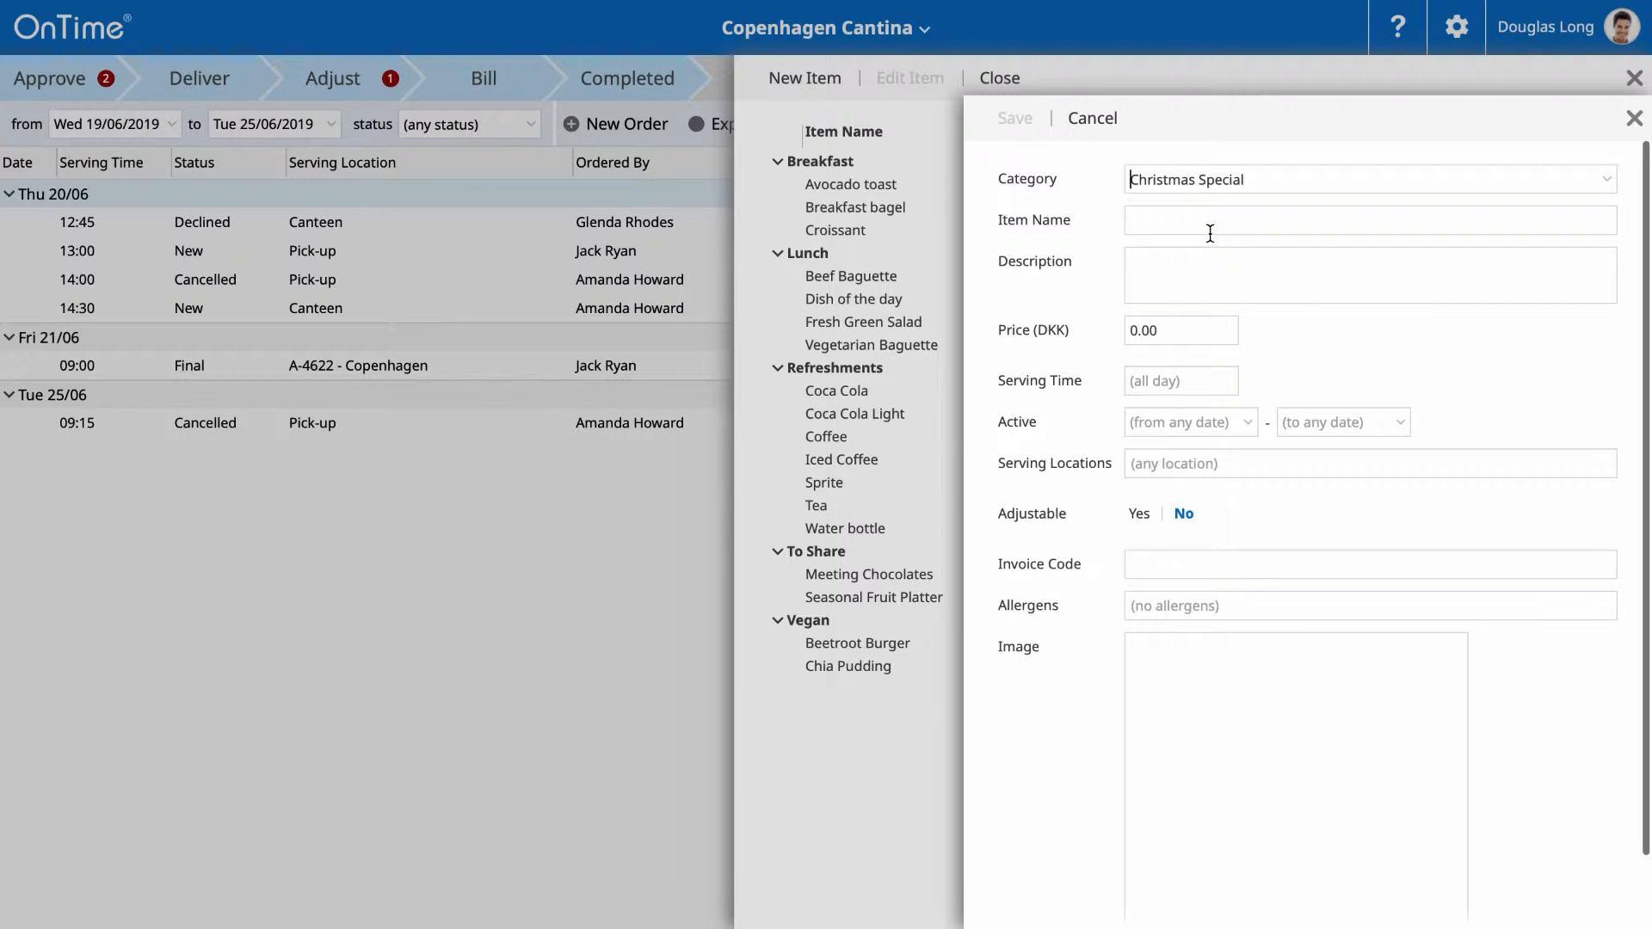
click(1212, 211)
text(Roast )
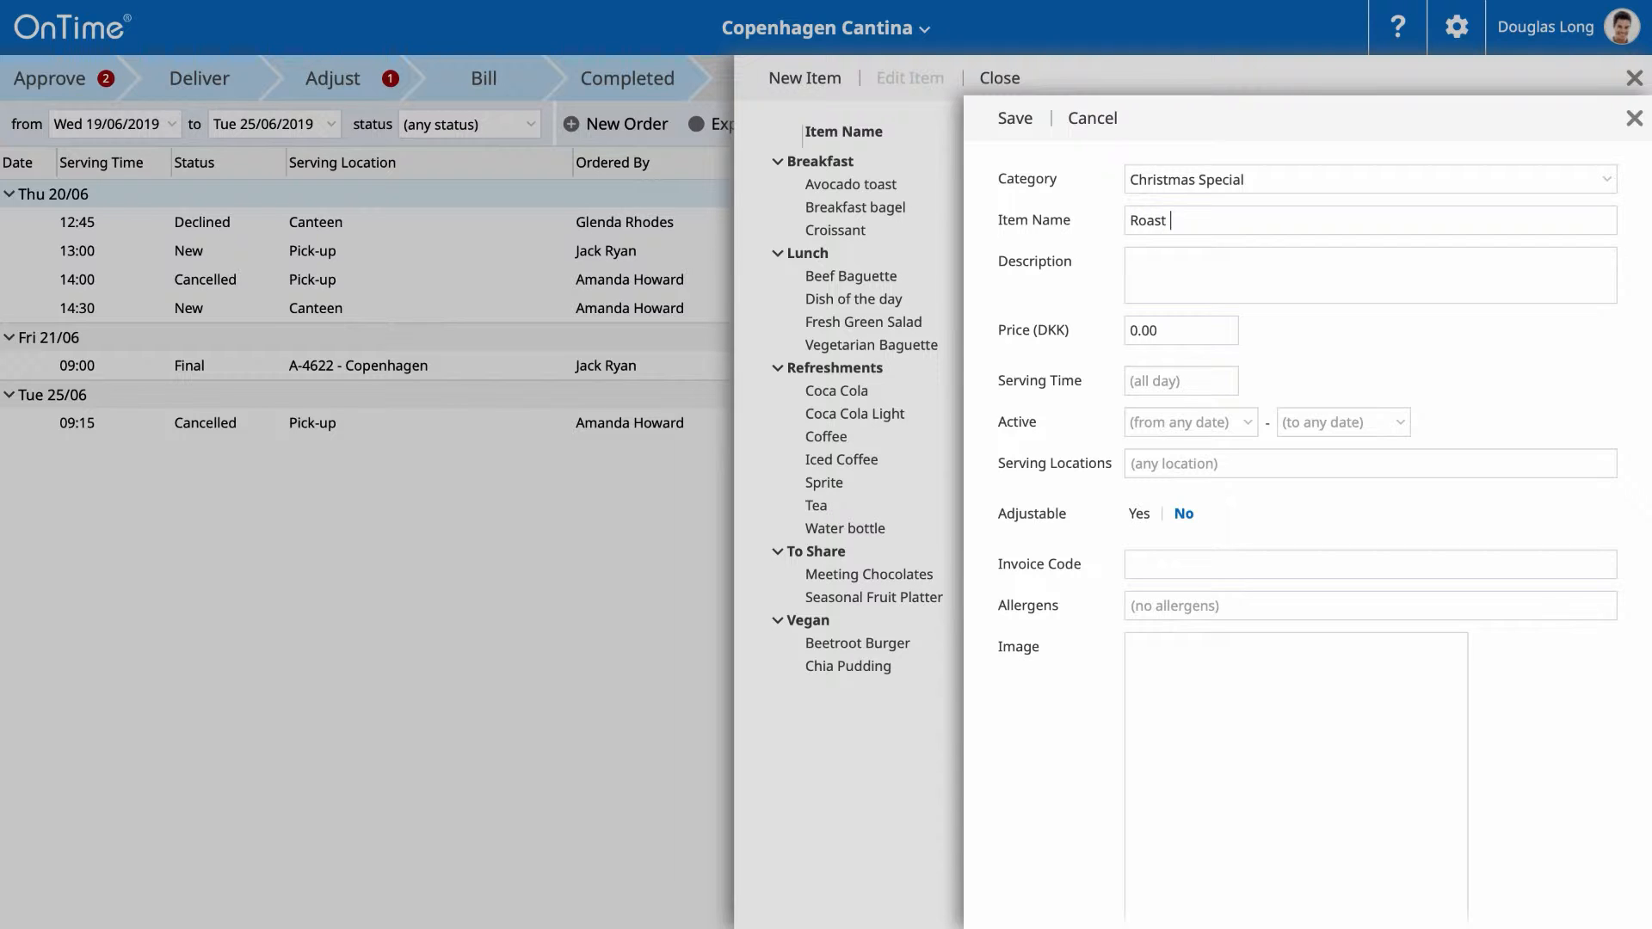
text(po)
key(BackSpace)
key(BackSpace)
text(Pork Sandwich)
- Add the red cabbage, pickles, apple and mayo description, price 55 and serving time 11:00-15:30
click(1208, 275)
text(Delicious pork sandwich)
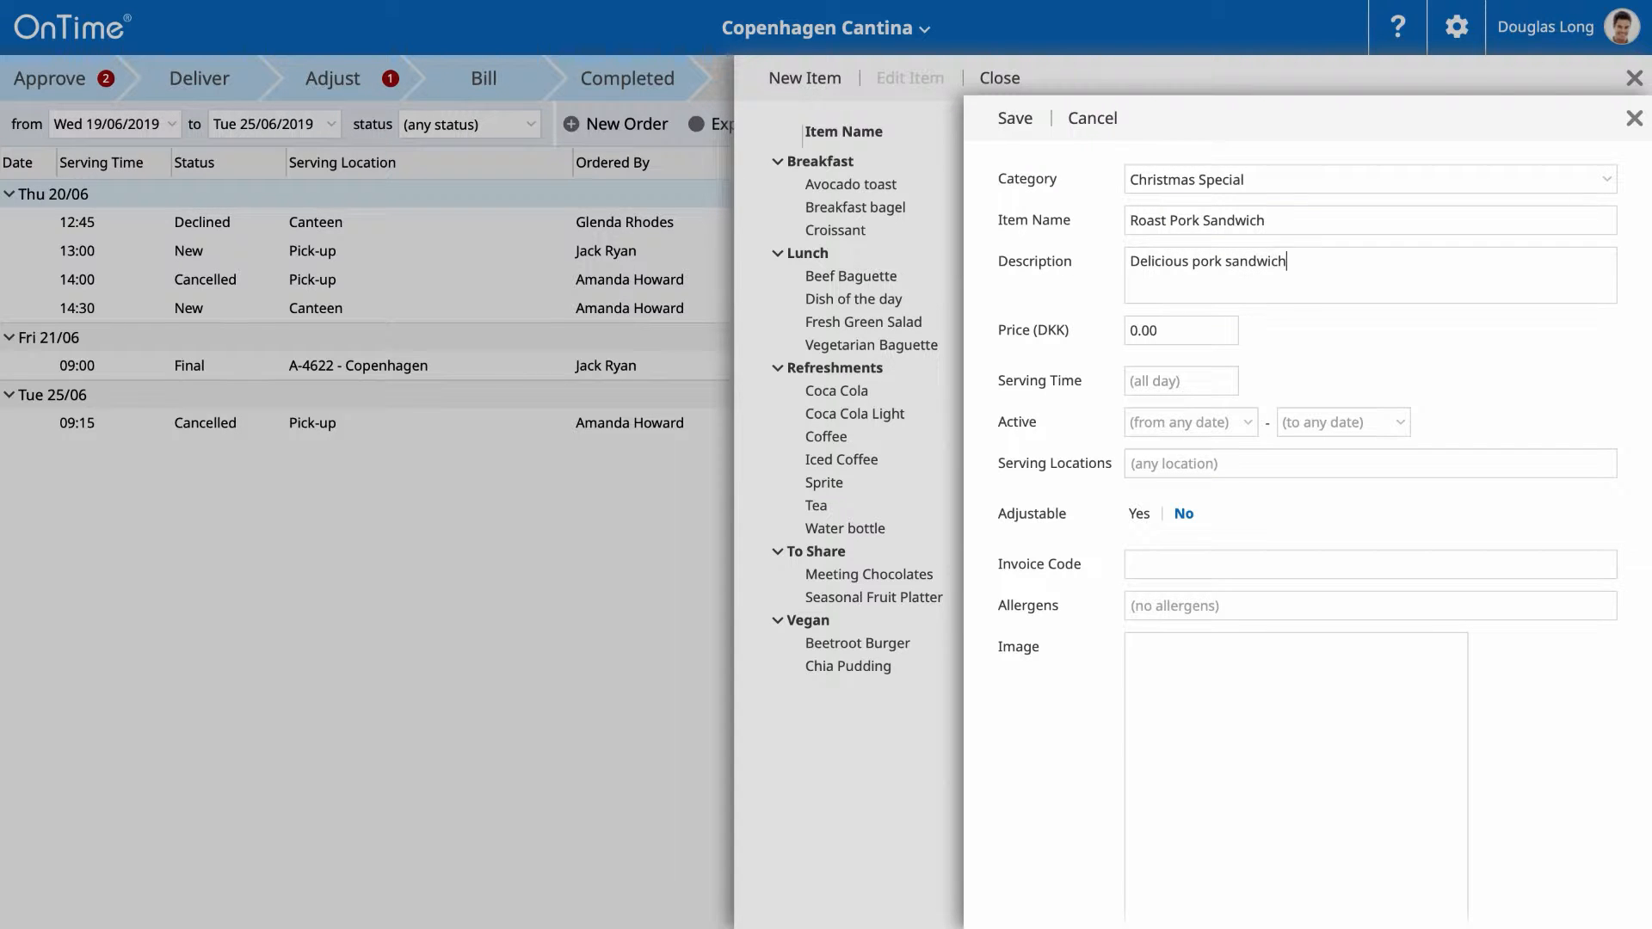
text( with red cabbage, pickles, apple and mayo.)
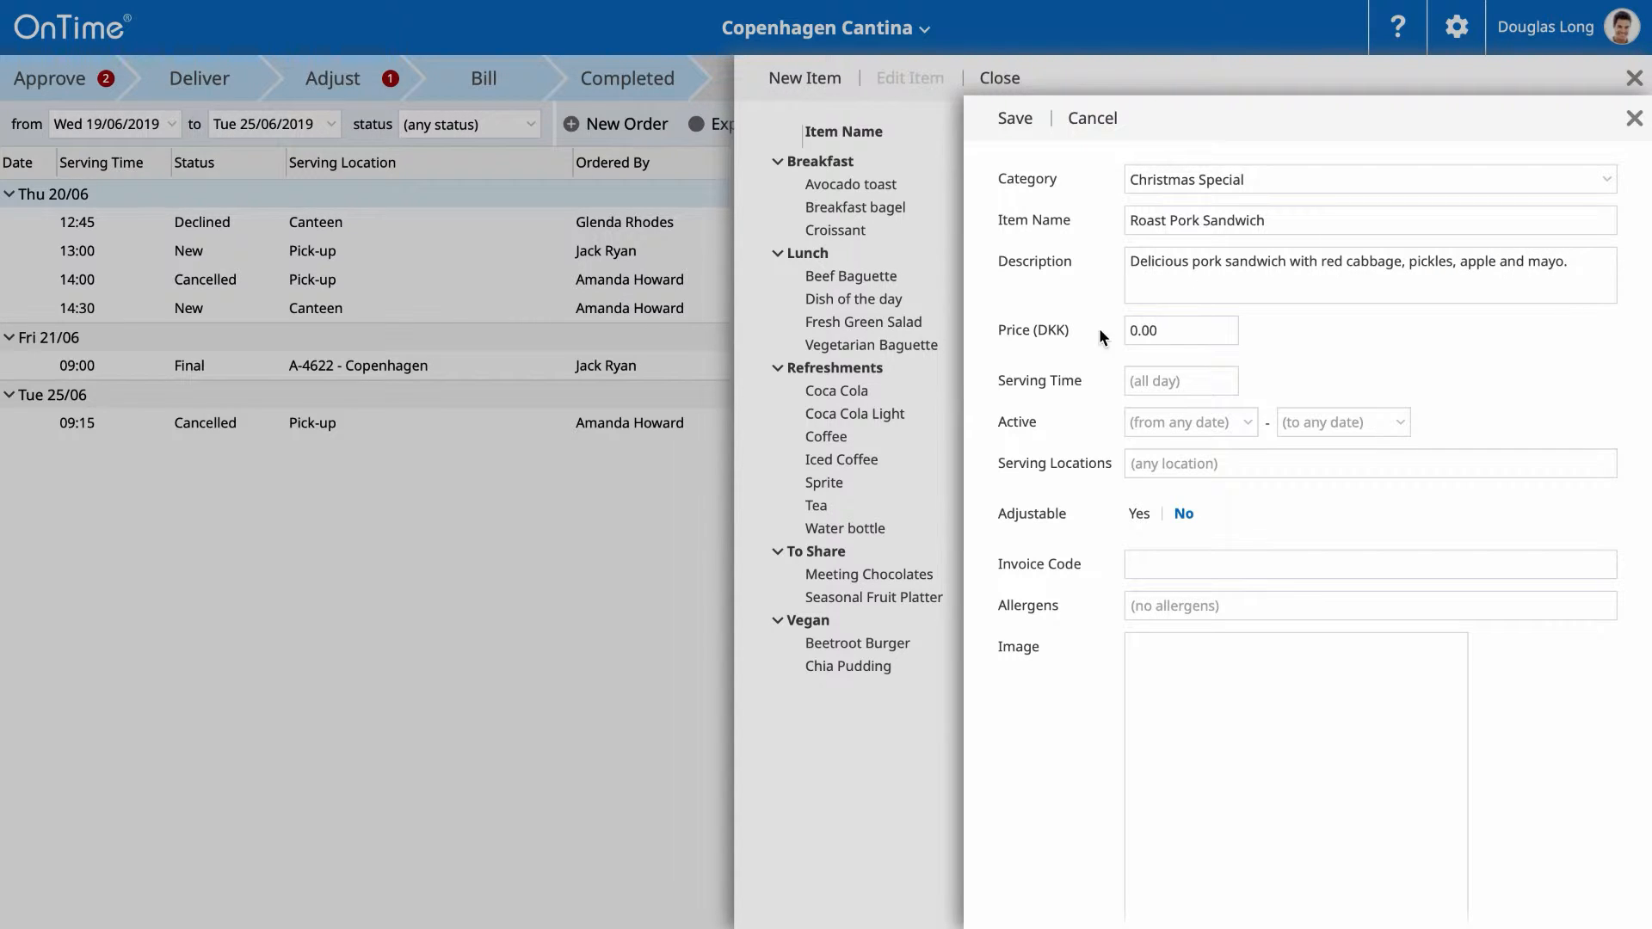
drag(1138, 332, 1130, 332)
text(55)
click(1154, 380)
text(11:00-15:30)
- Set the item's active start date to 01/12/2019
click(1308, 386)
click(1246, 425)
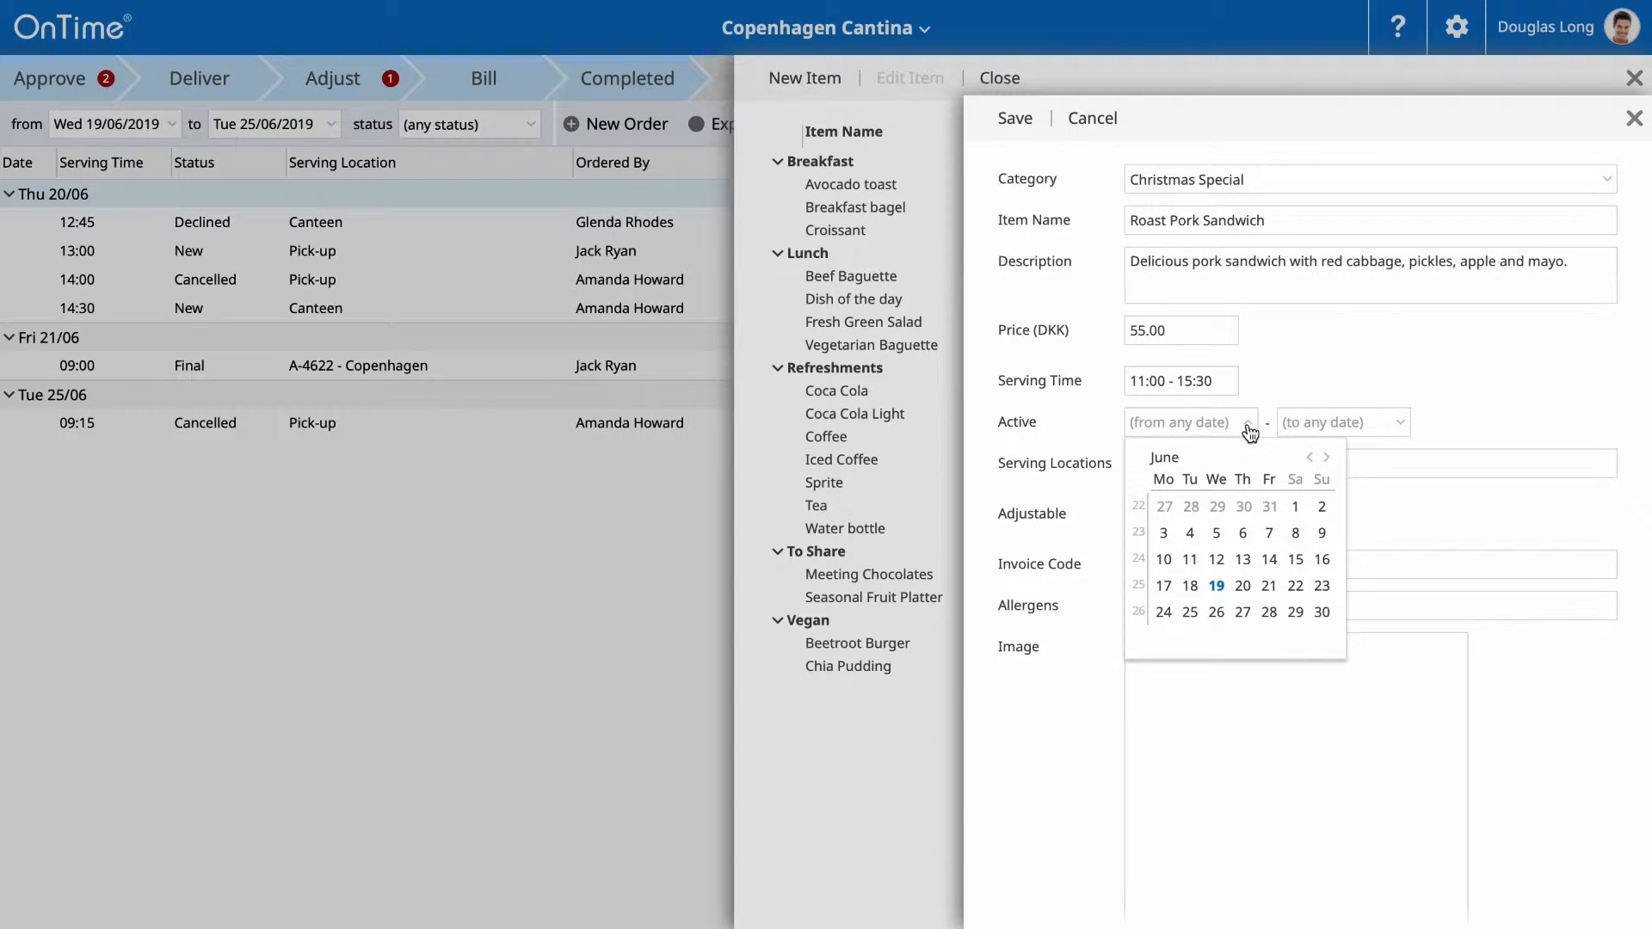
double_click(1323, 463)
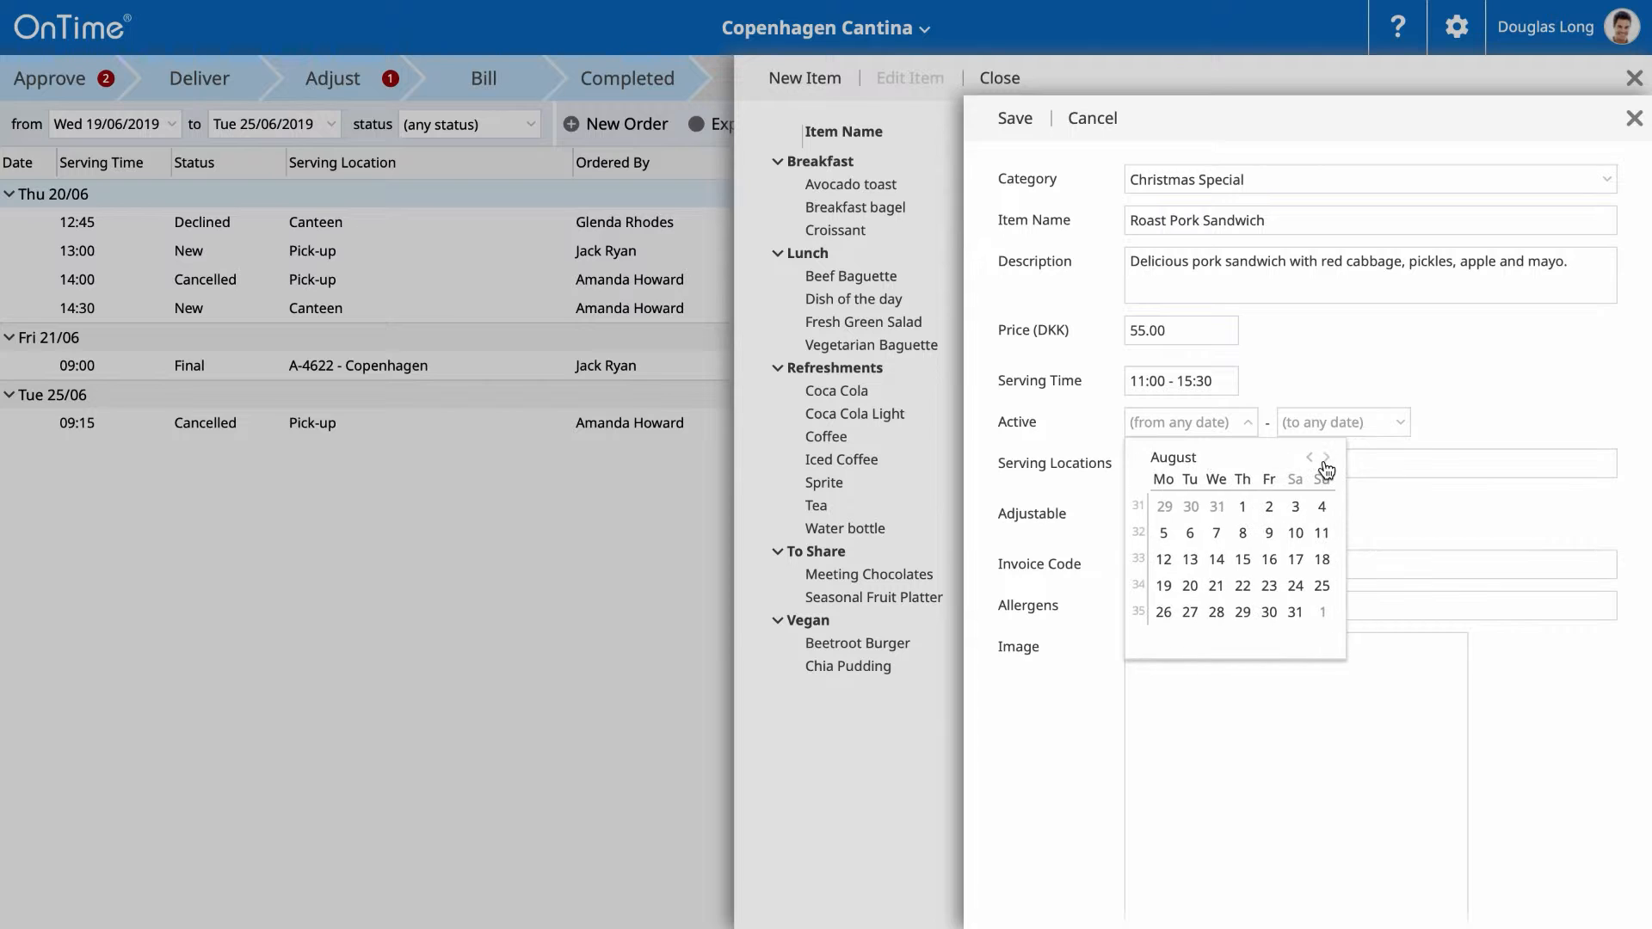
click(1325, 464)
click(1325, 465)
click(1326, 465)
click(1325, 465)
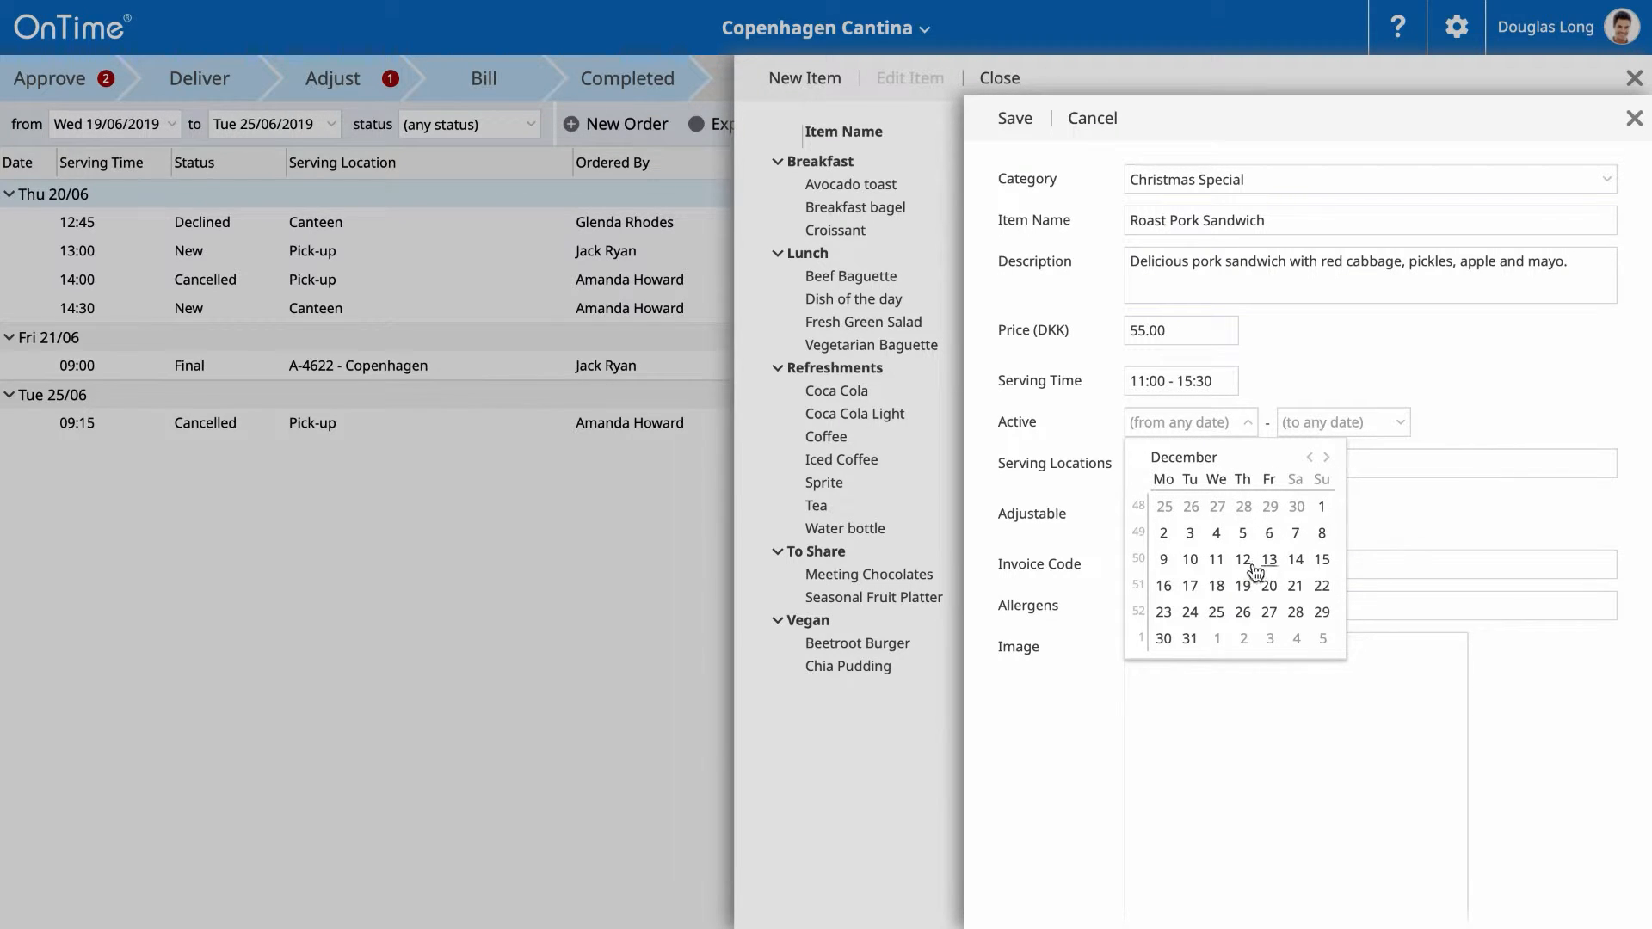
click(1320, 506)
- Set the item's active end date to 24/12/2019
click(1397, 428)
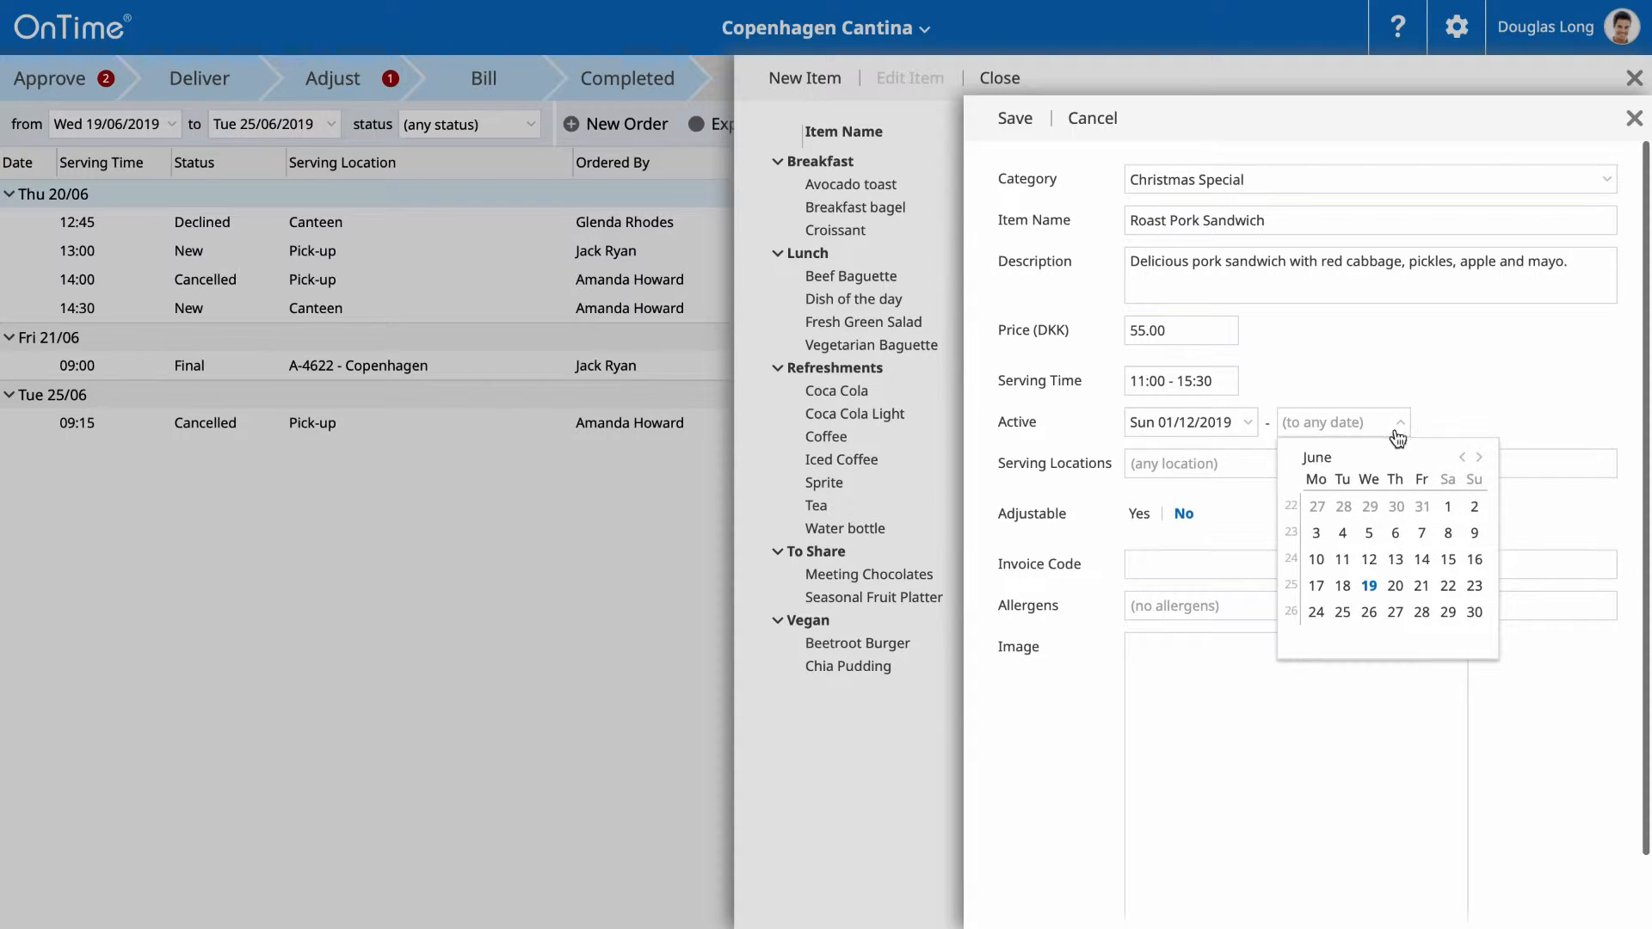
click(1479, 459)
click(1479, 459)
click(1479, 458)
click(1479, 458)
click(1478, 458)
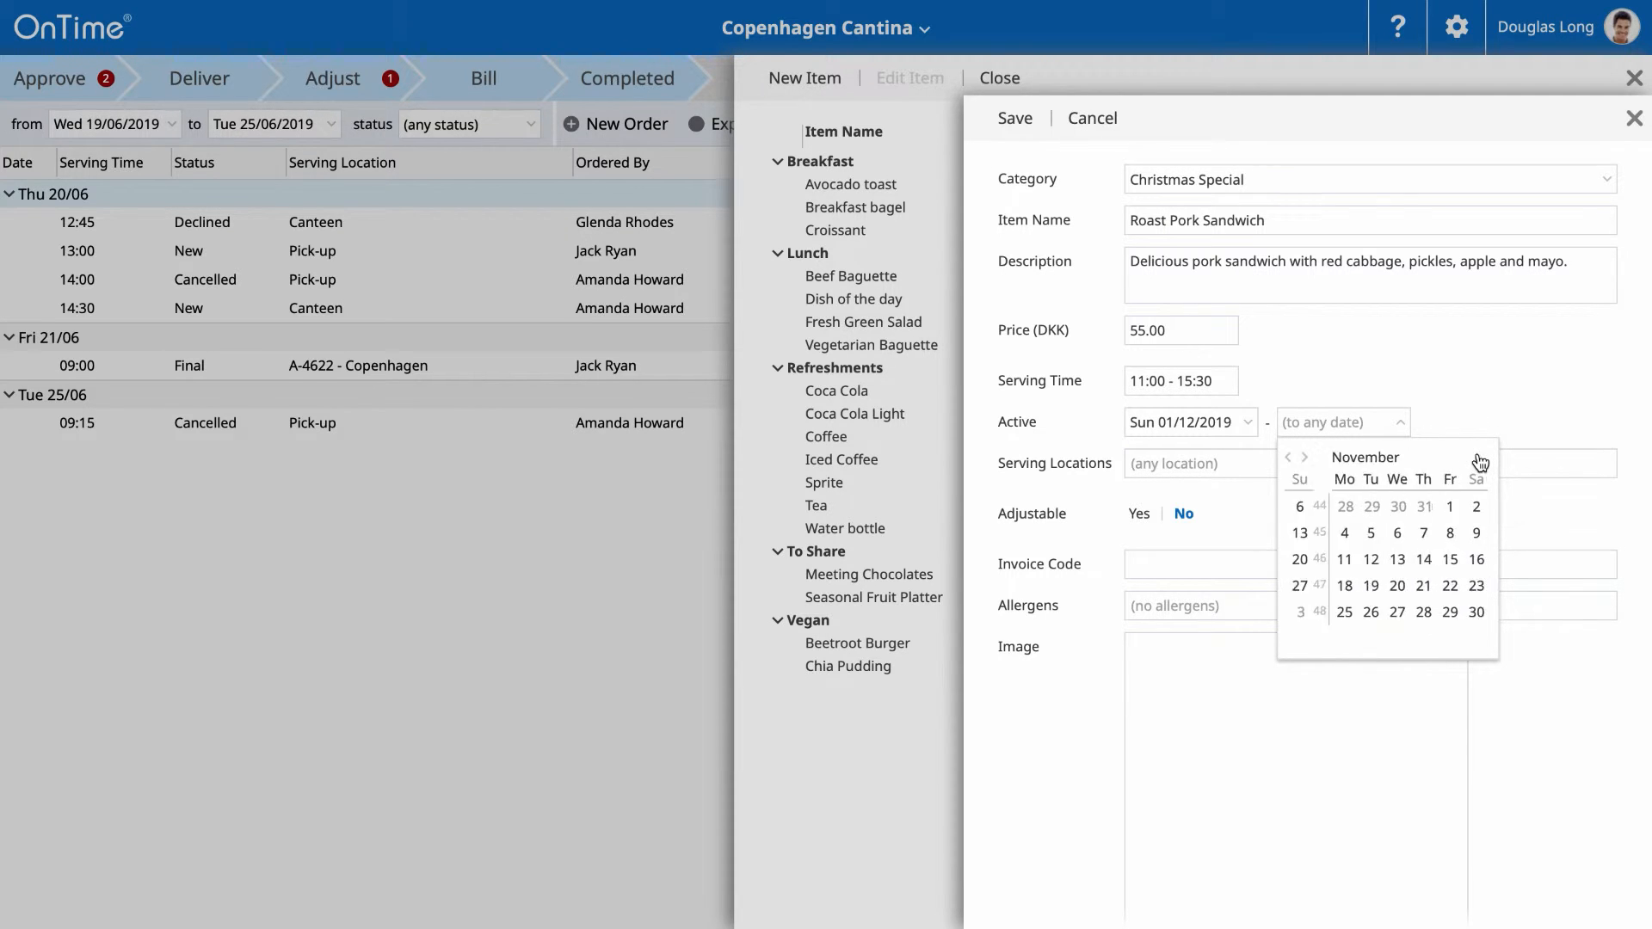
click(1479, 459)
click(1341, 612)
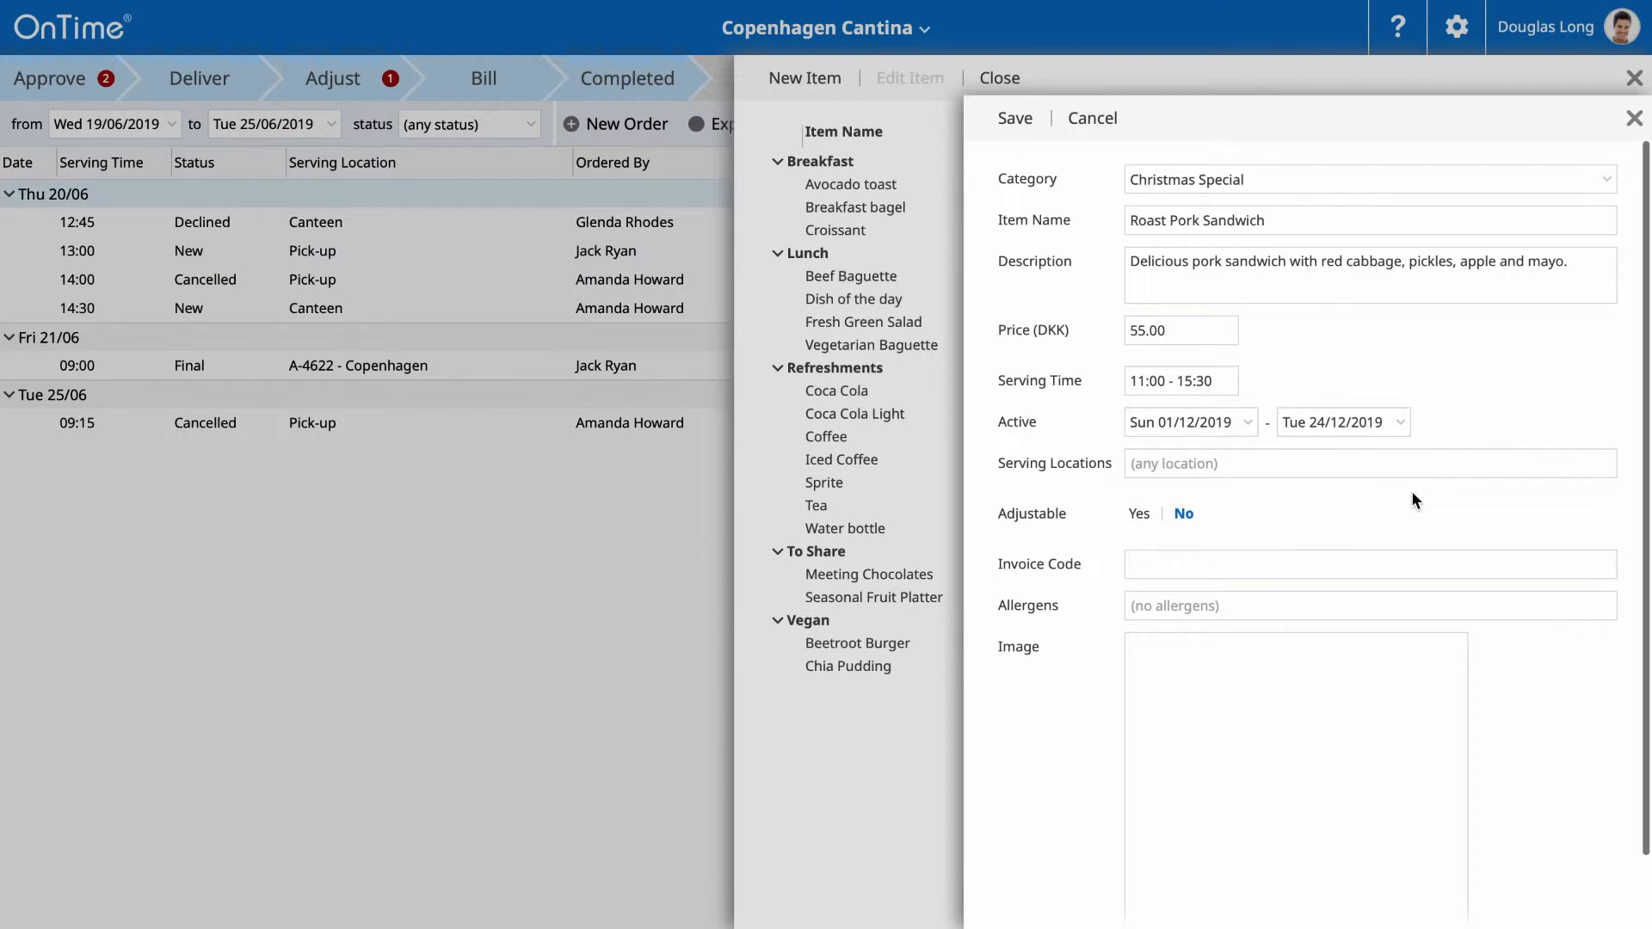
- Add Canteen and Pick-up as the sandwich's serving locations
click(1354, 467)
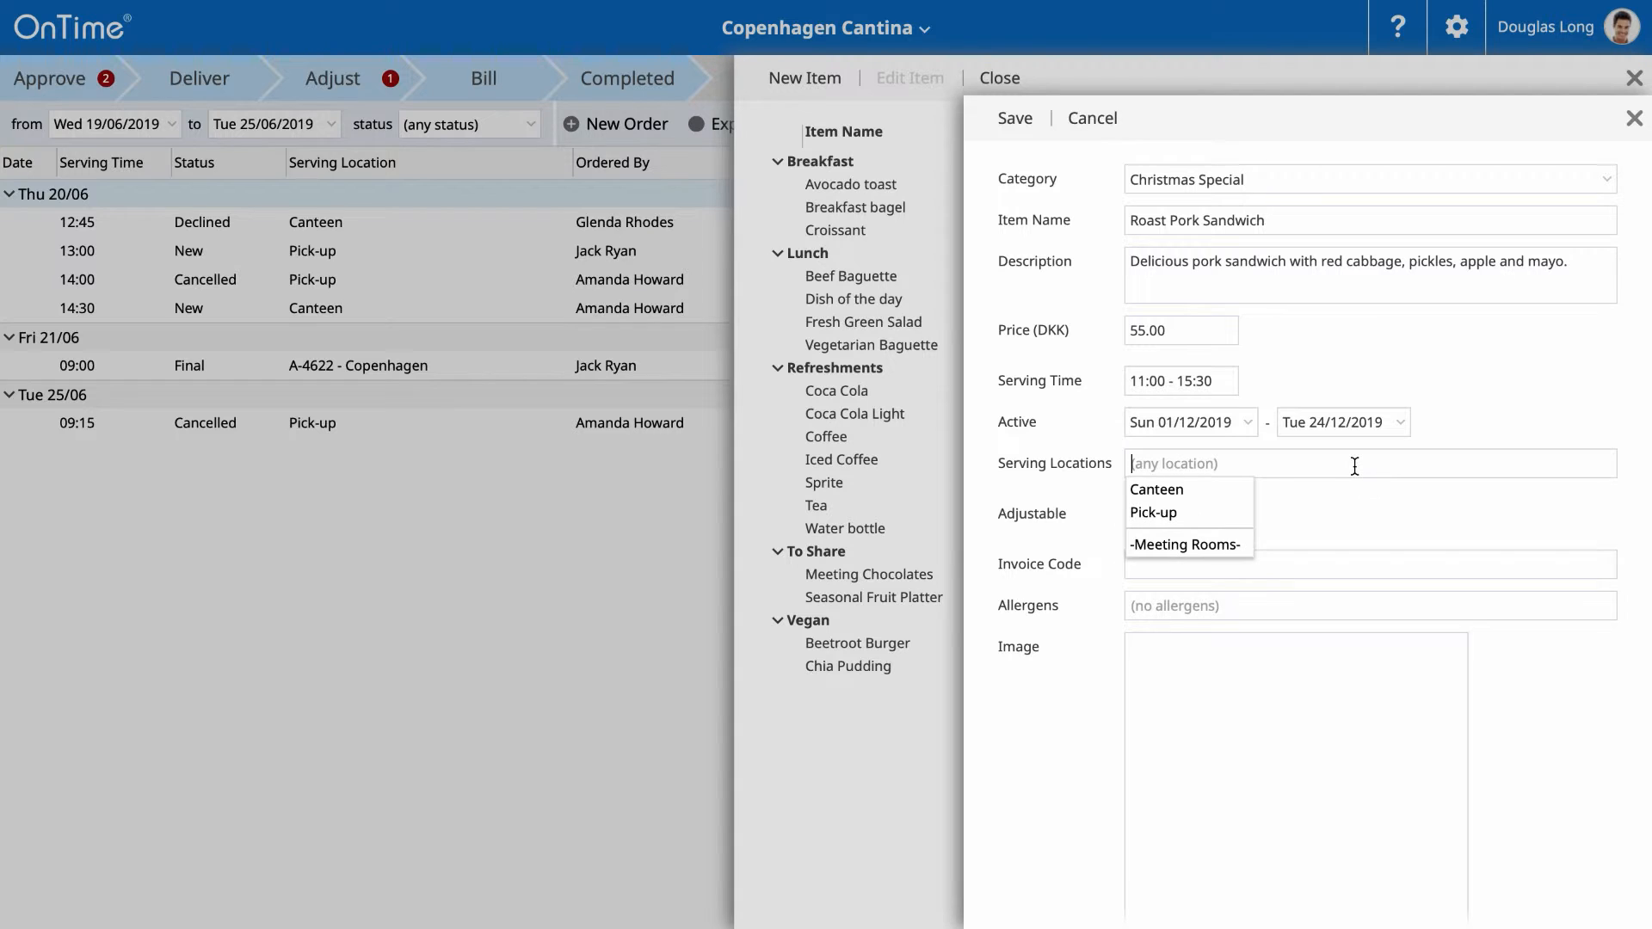
click(1213, 494)
click(1270, 497)
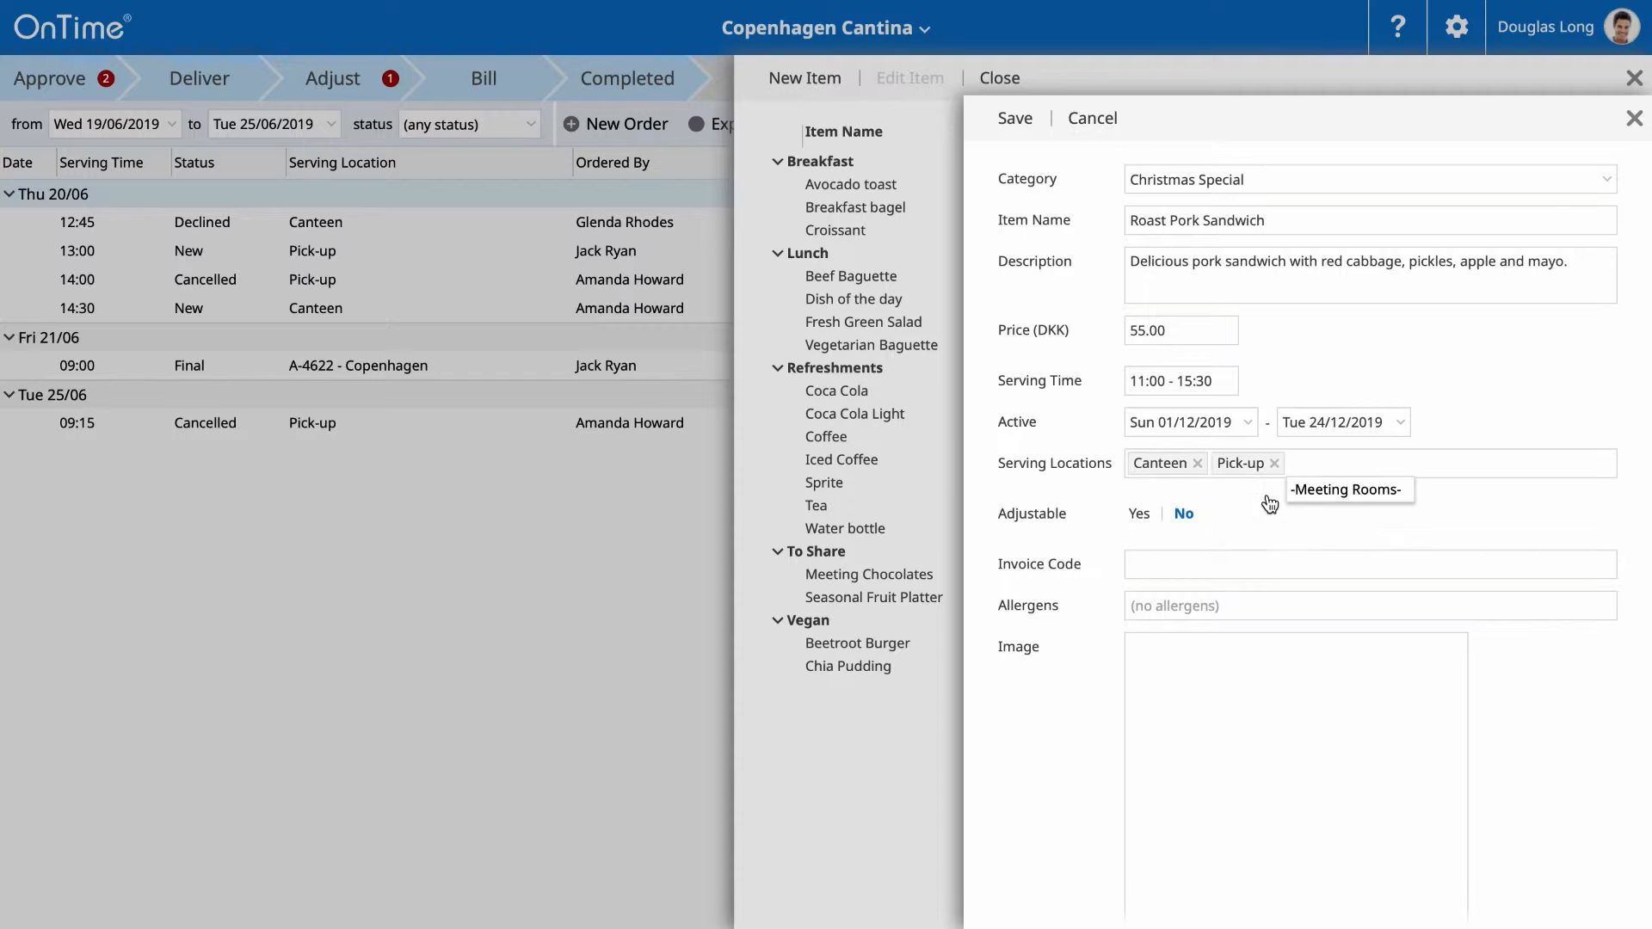
click(1270, 504)
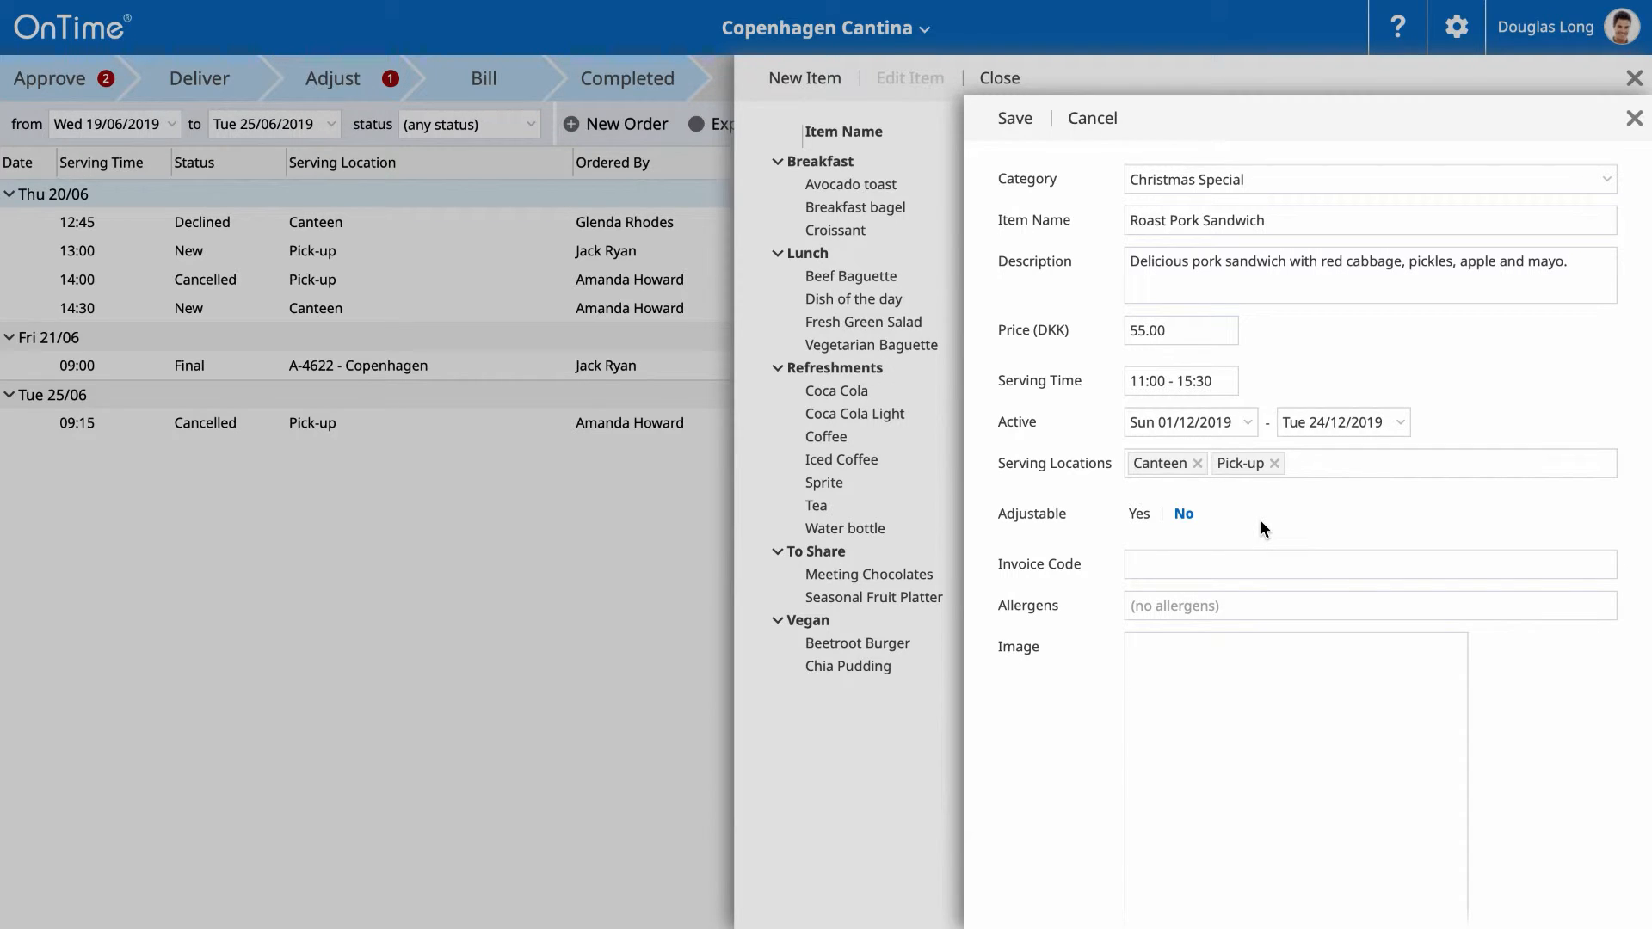
- Enter invoice code 2425 and mark Eggs, Gluten and Milk as allergens
click(1223, 562)
text(2425)
click(1282, 599)
click(1200, 682)
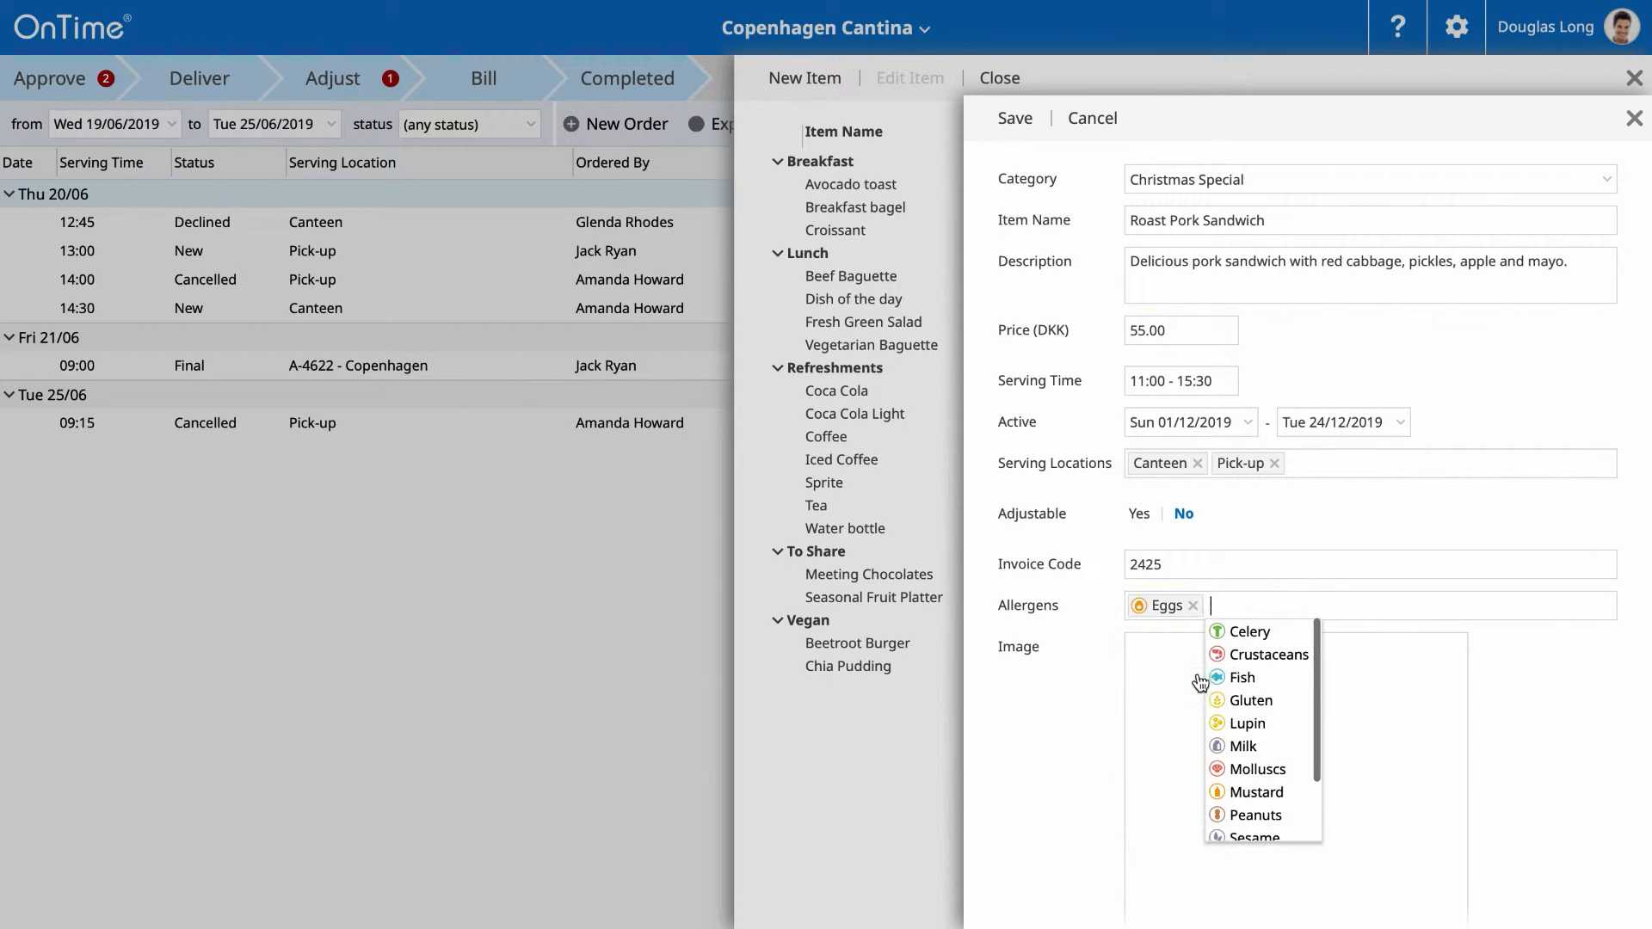
click(1247, 700)
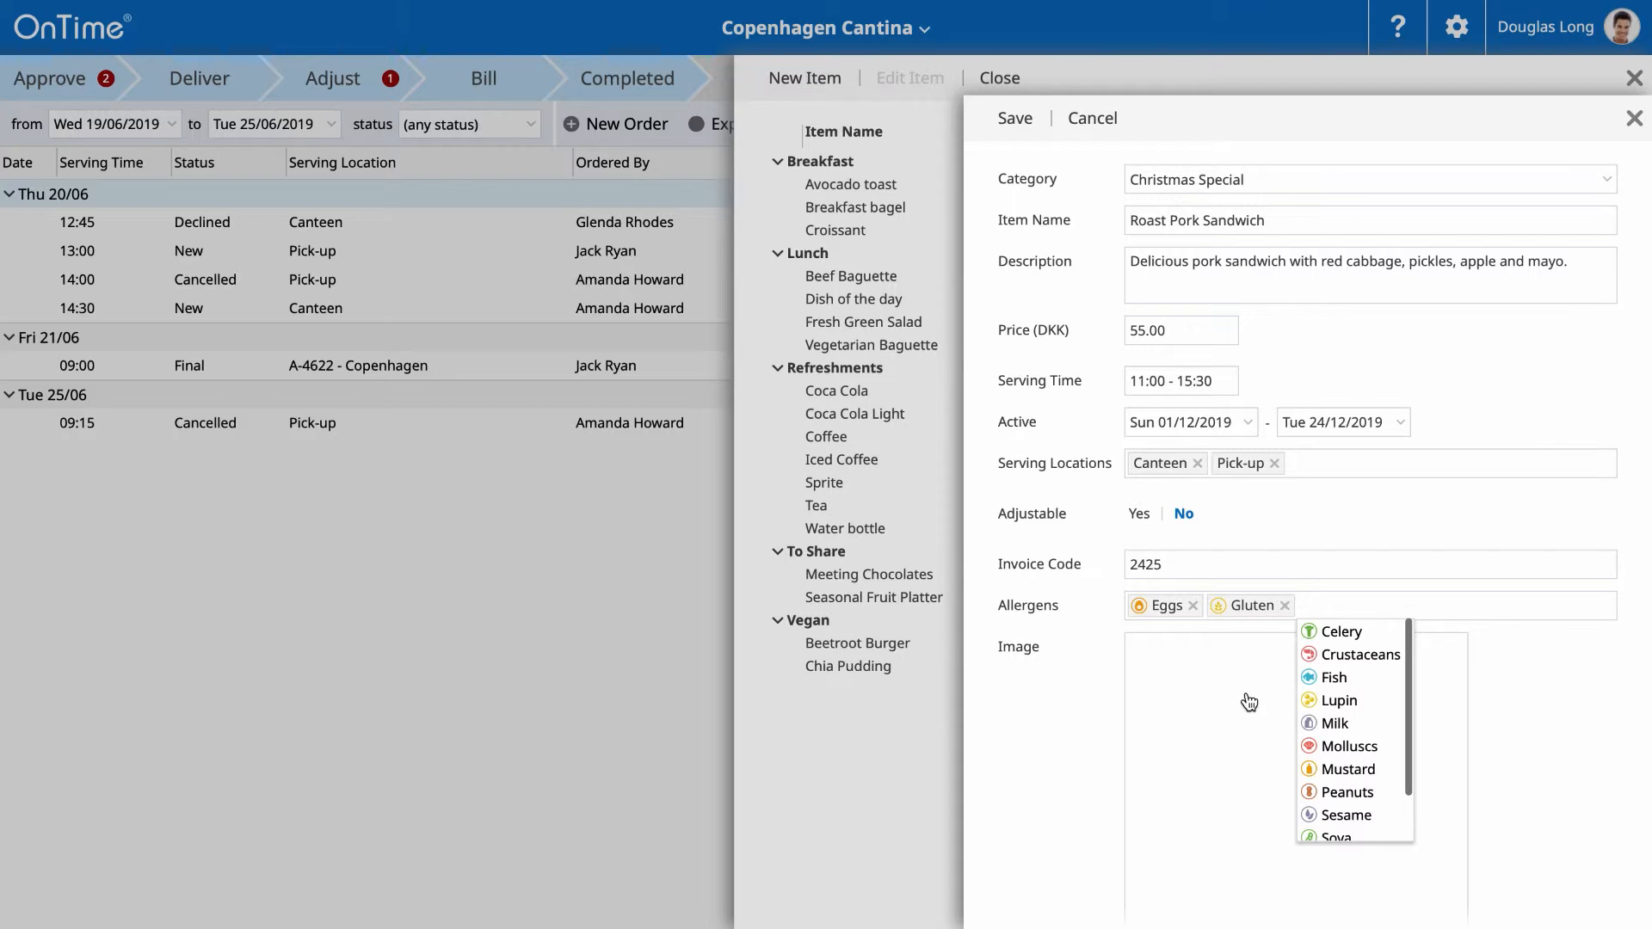
click(1335, 725)
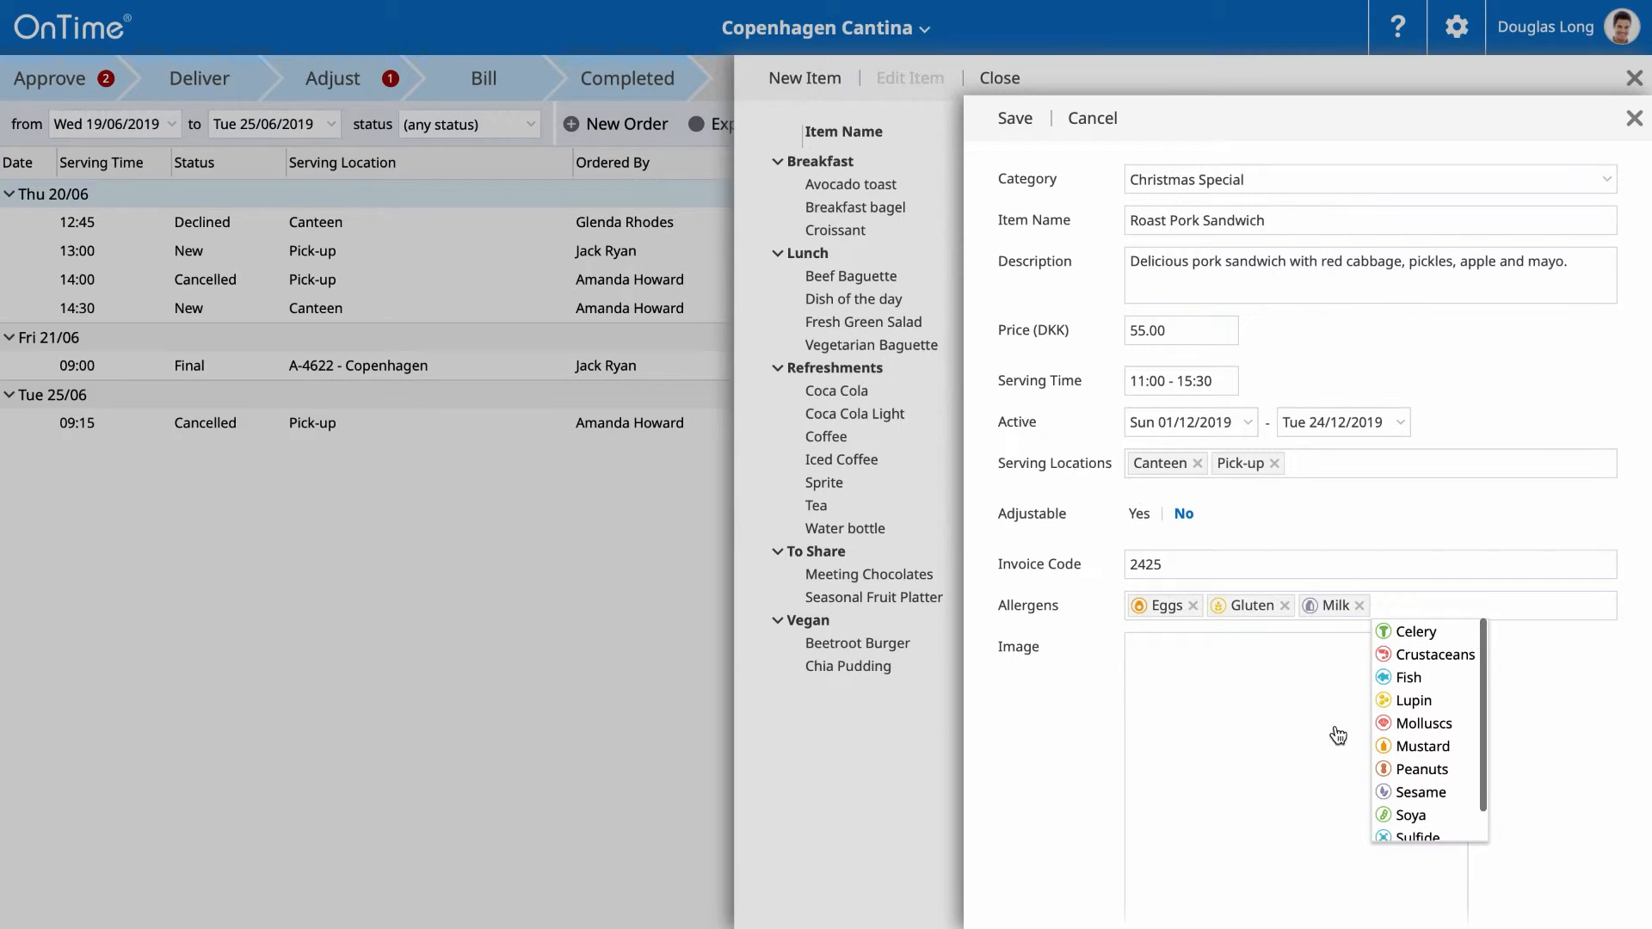
click(1066, 771)
scroll(1066, 771, down, 1)
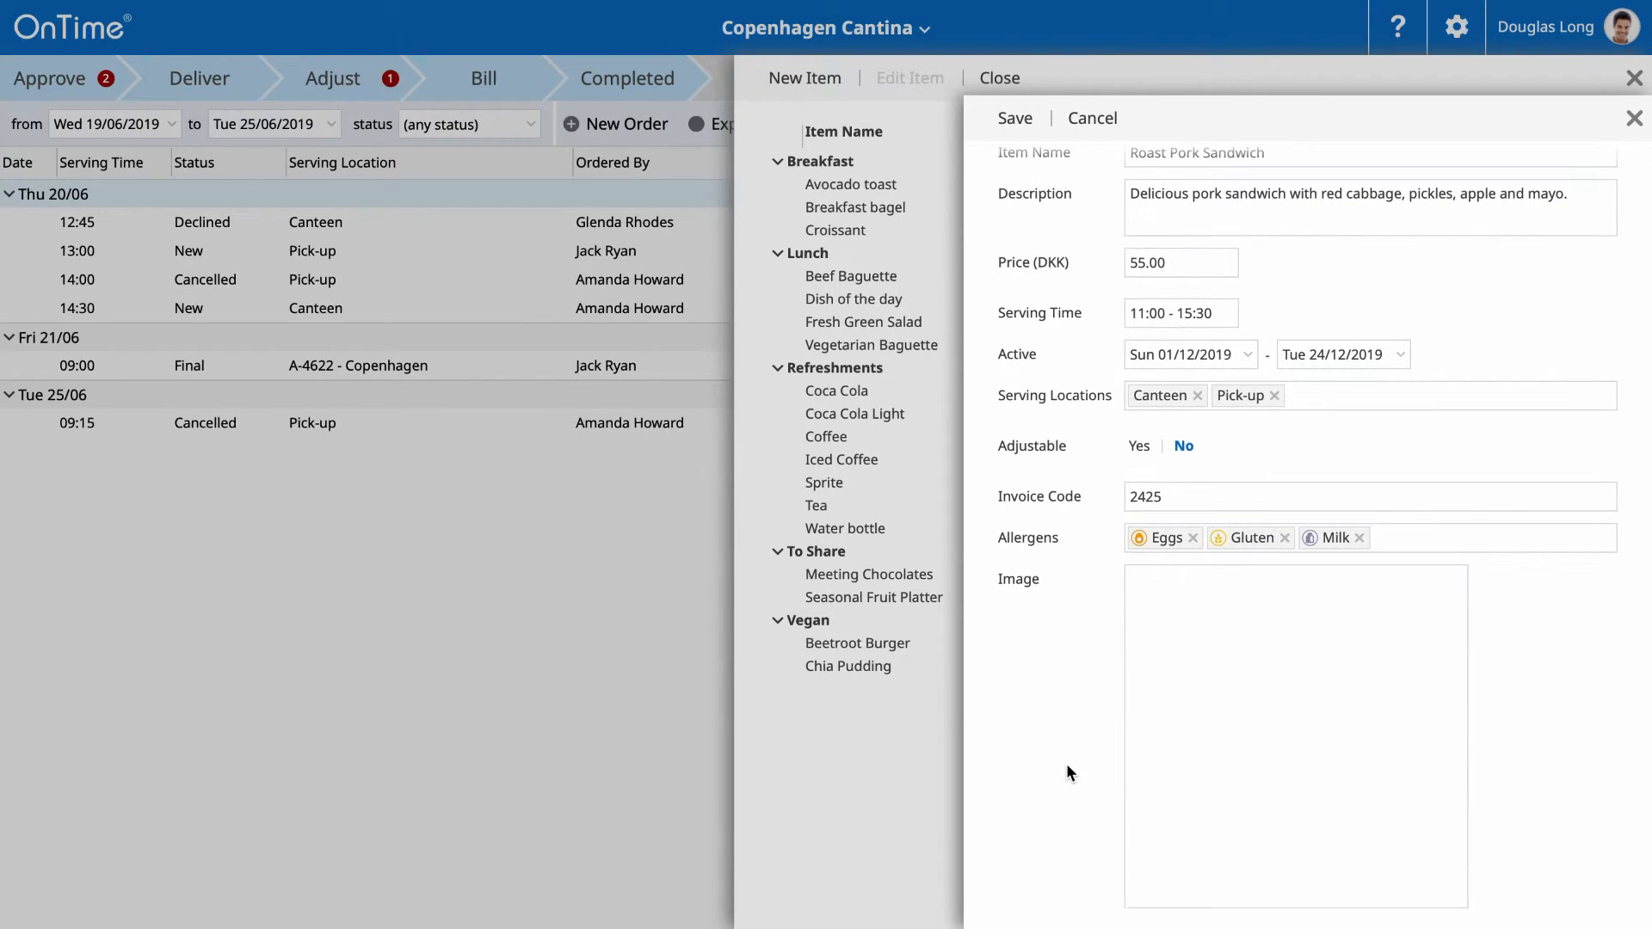
- Attach Roast pork sandwich.jpg as the item photo and save the Roast Pork Sandwich
click(1195, 740)
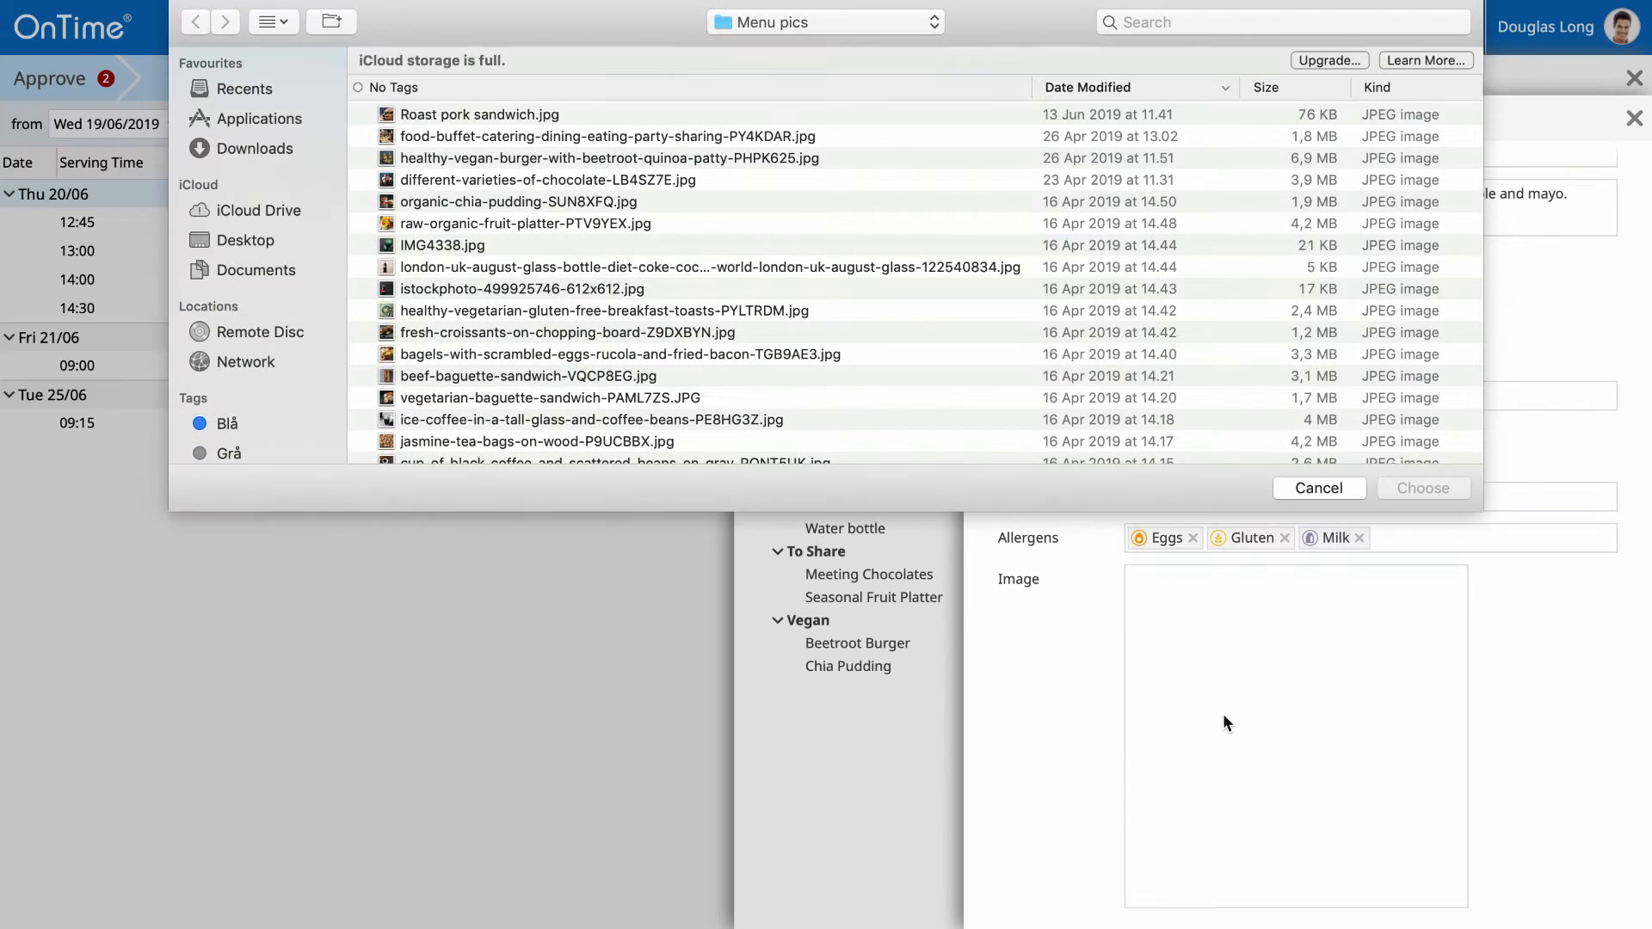
click(533, 115)
click(1395, 485)
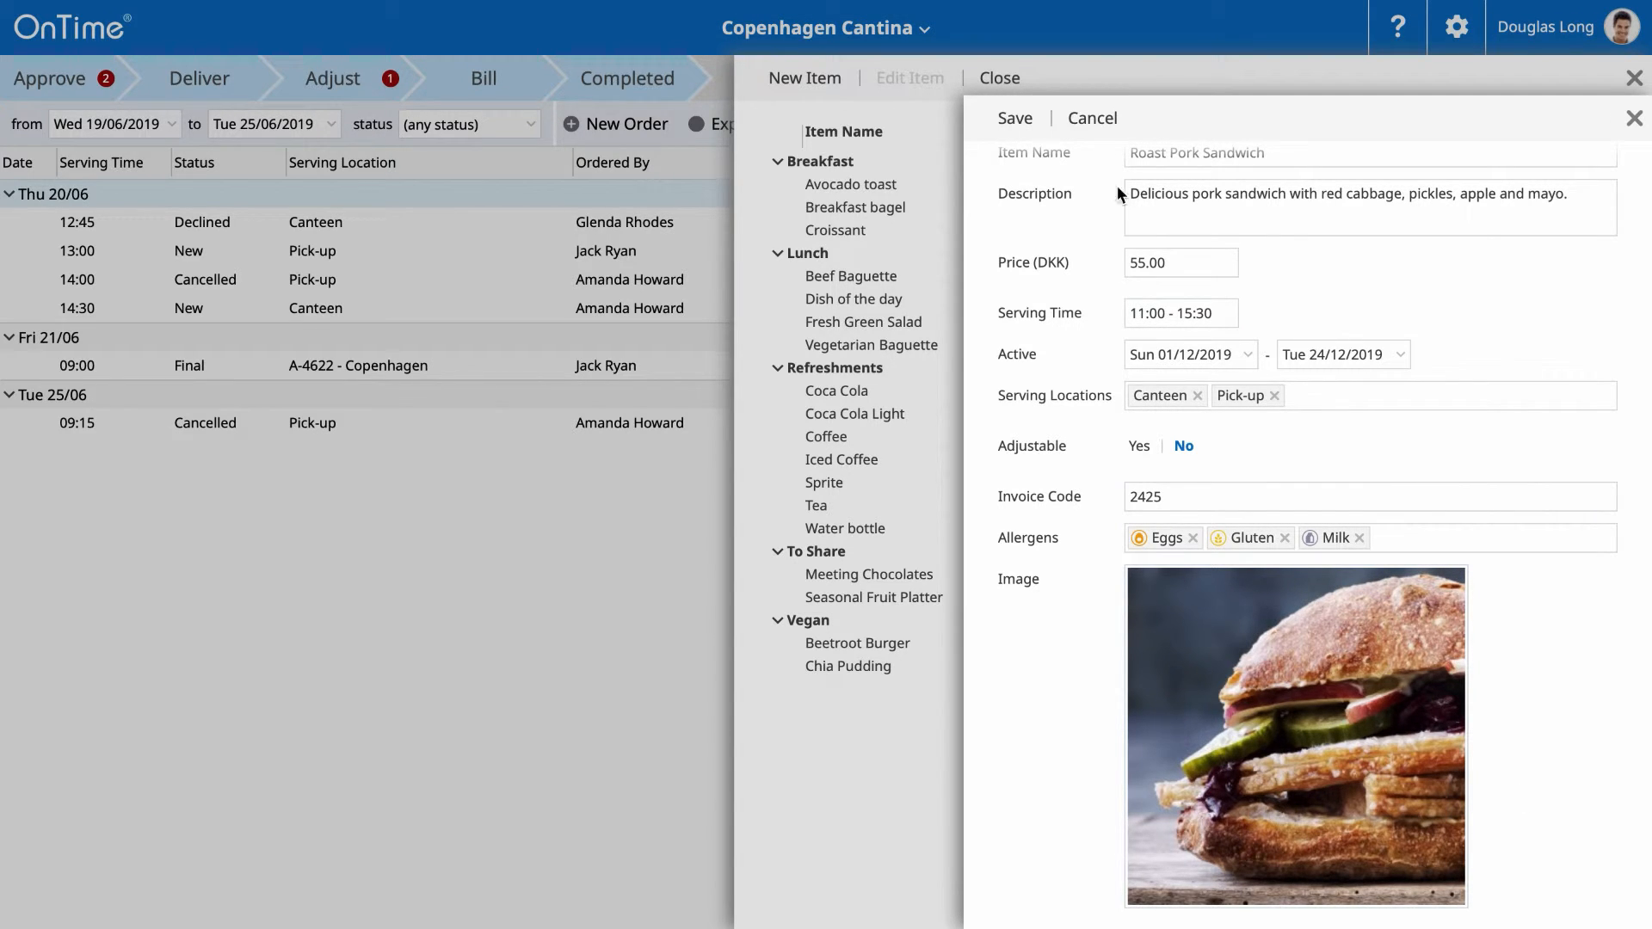
click(1017, 122)
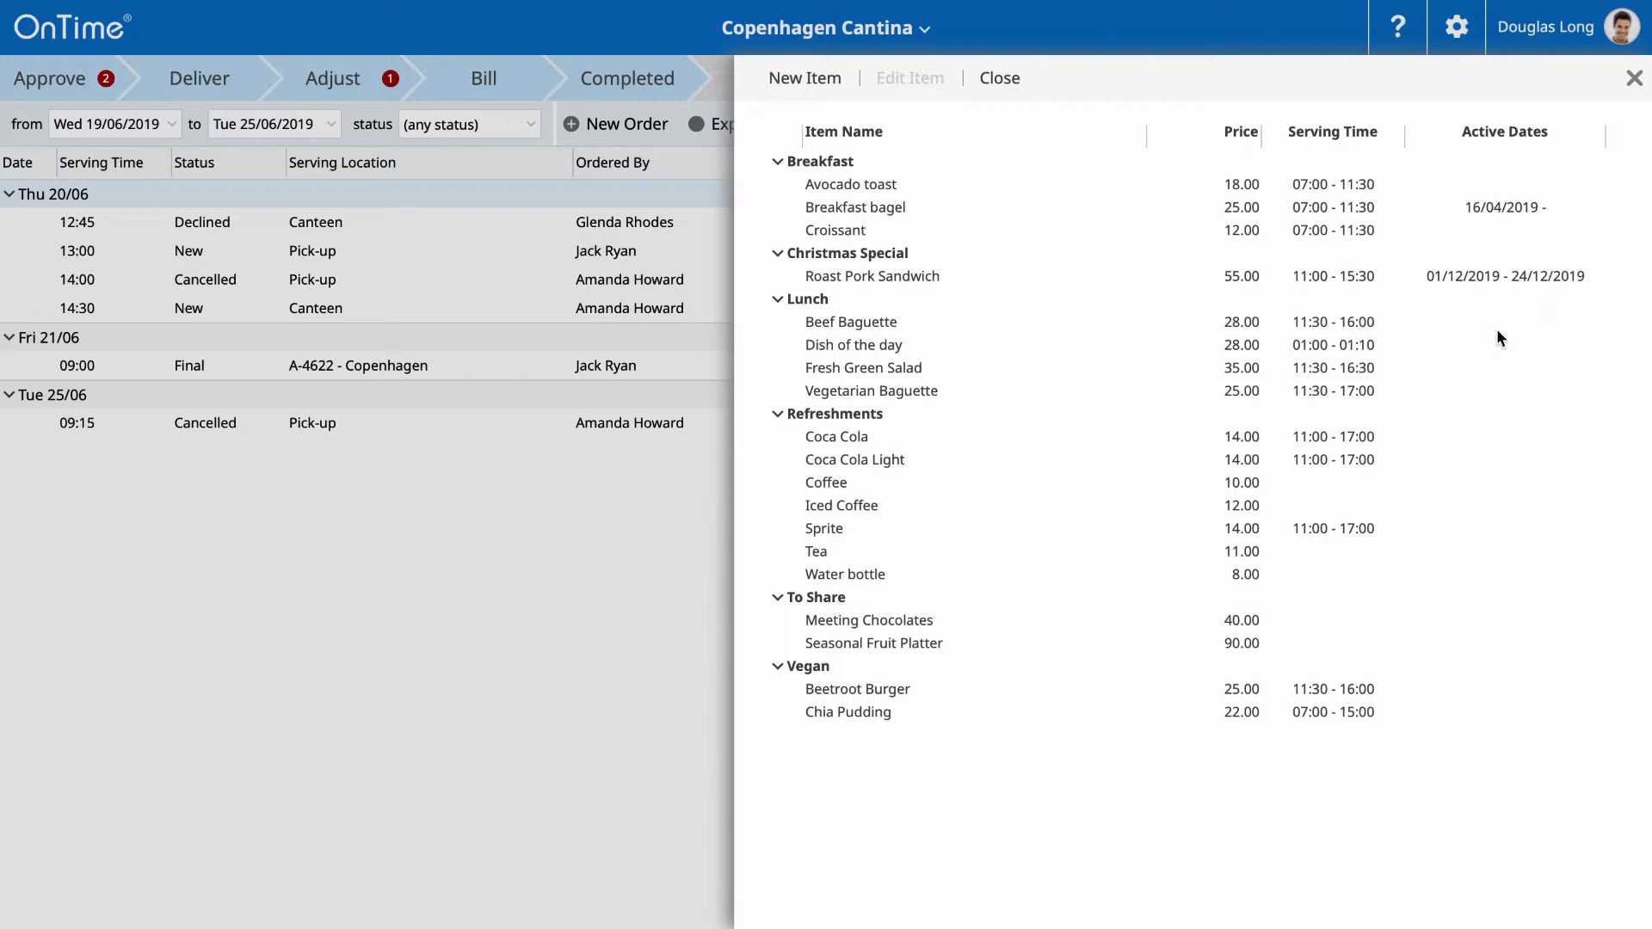
- Review the Coca Cola item's details without changes, then close the menu editor
click(850, 438)
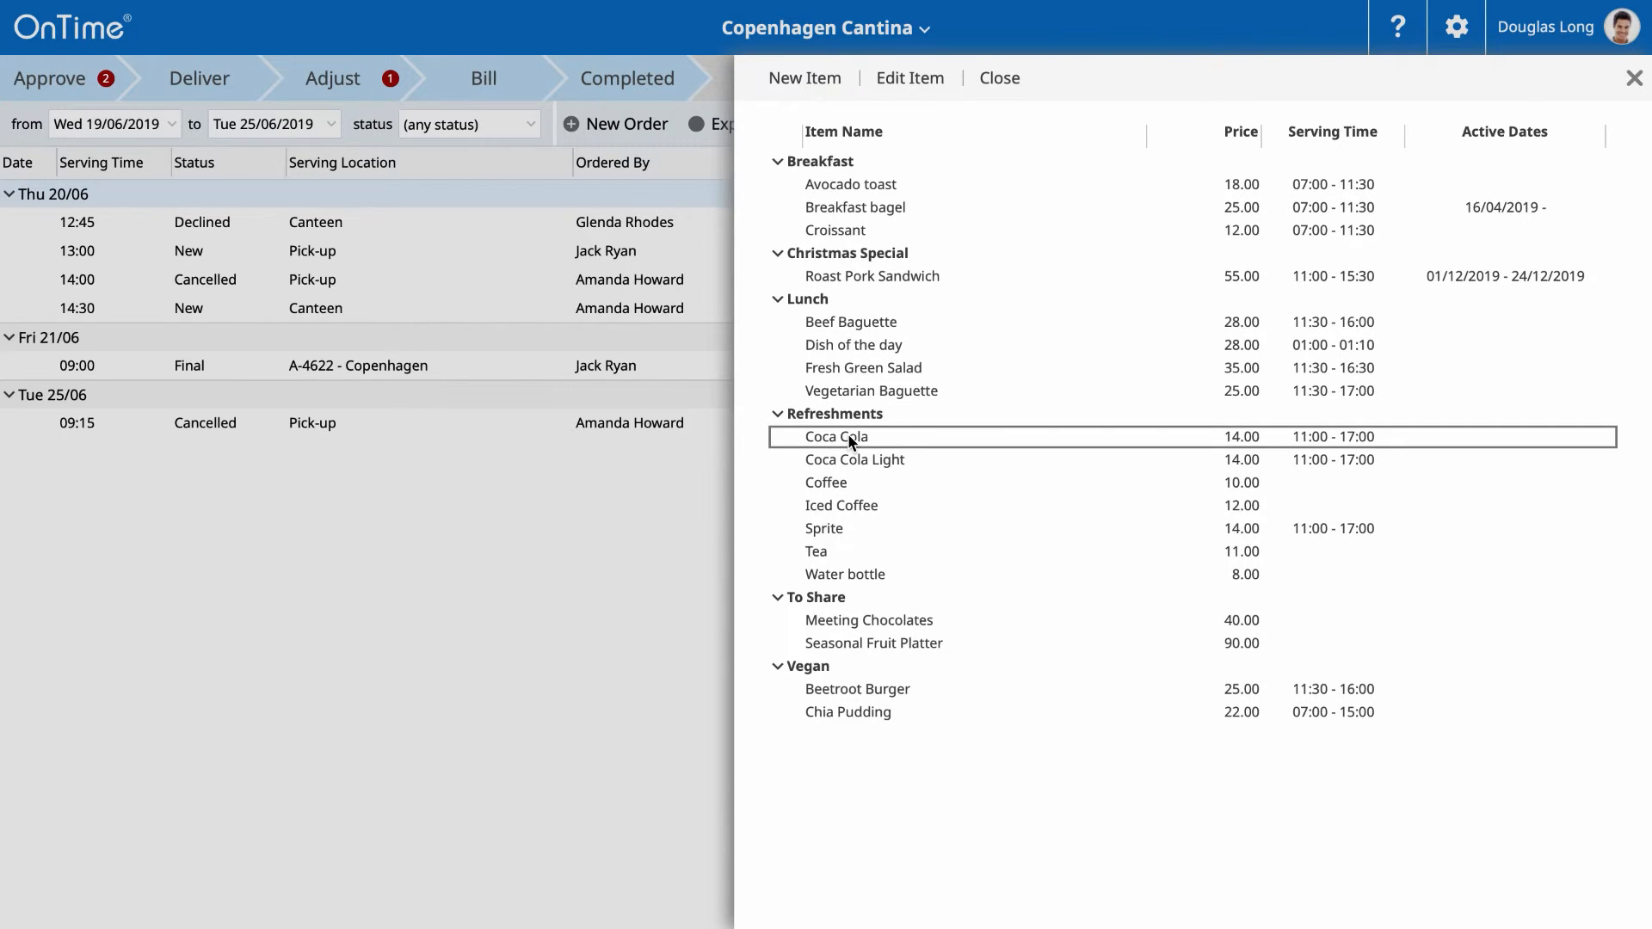
double_click(848, 436)
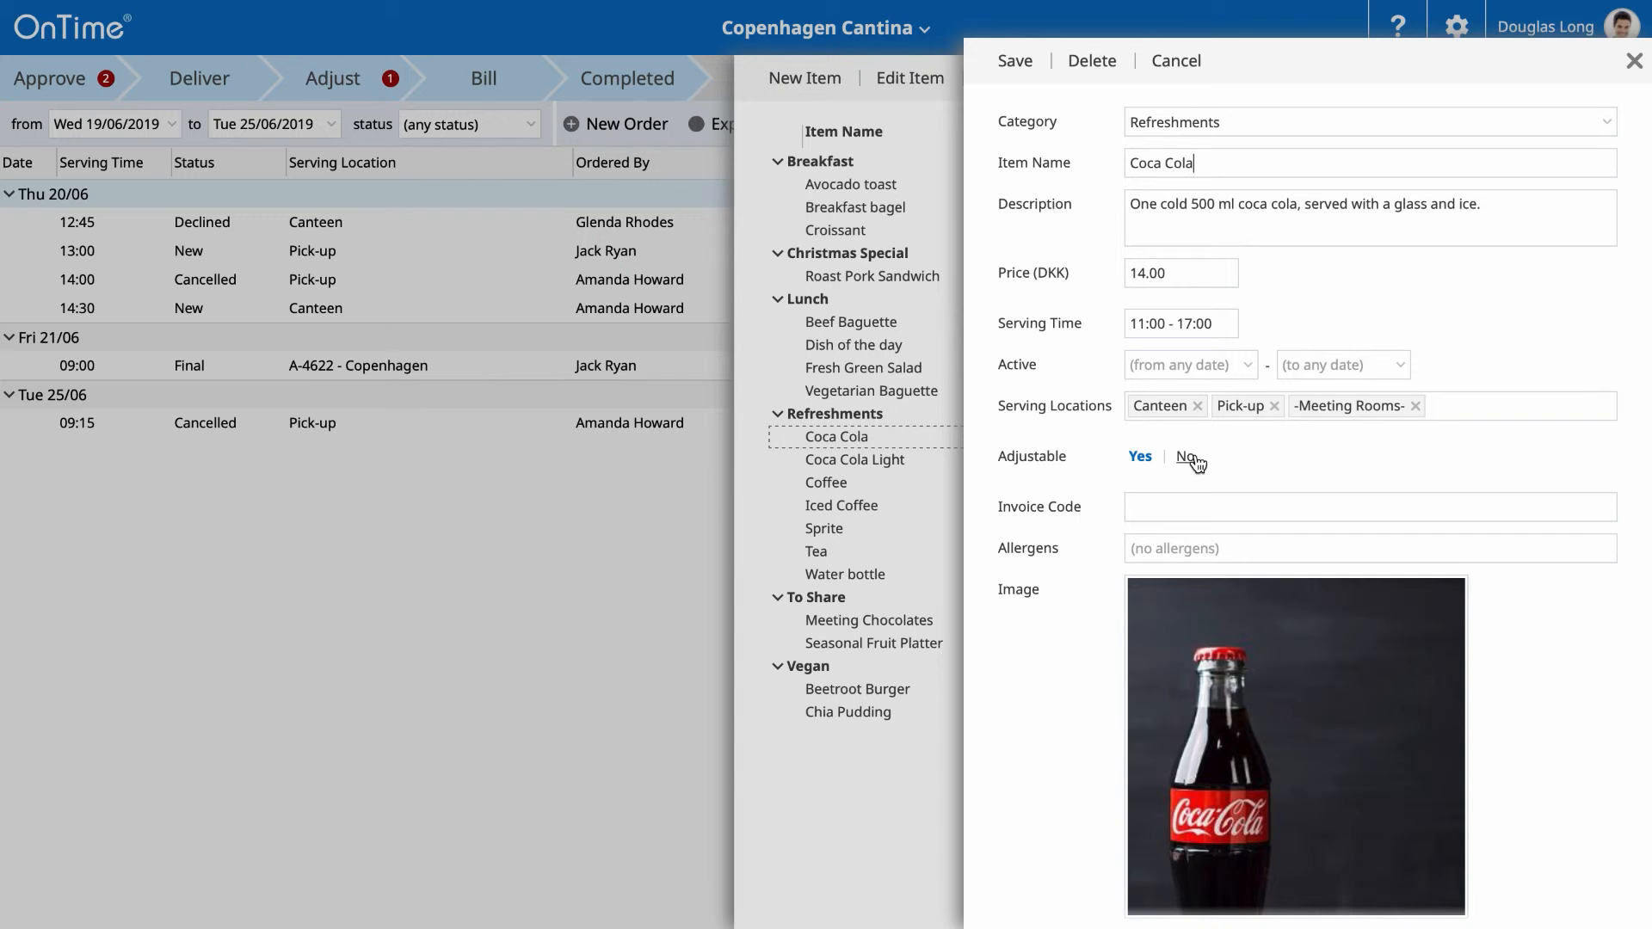
click(911, 435)
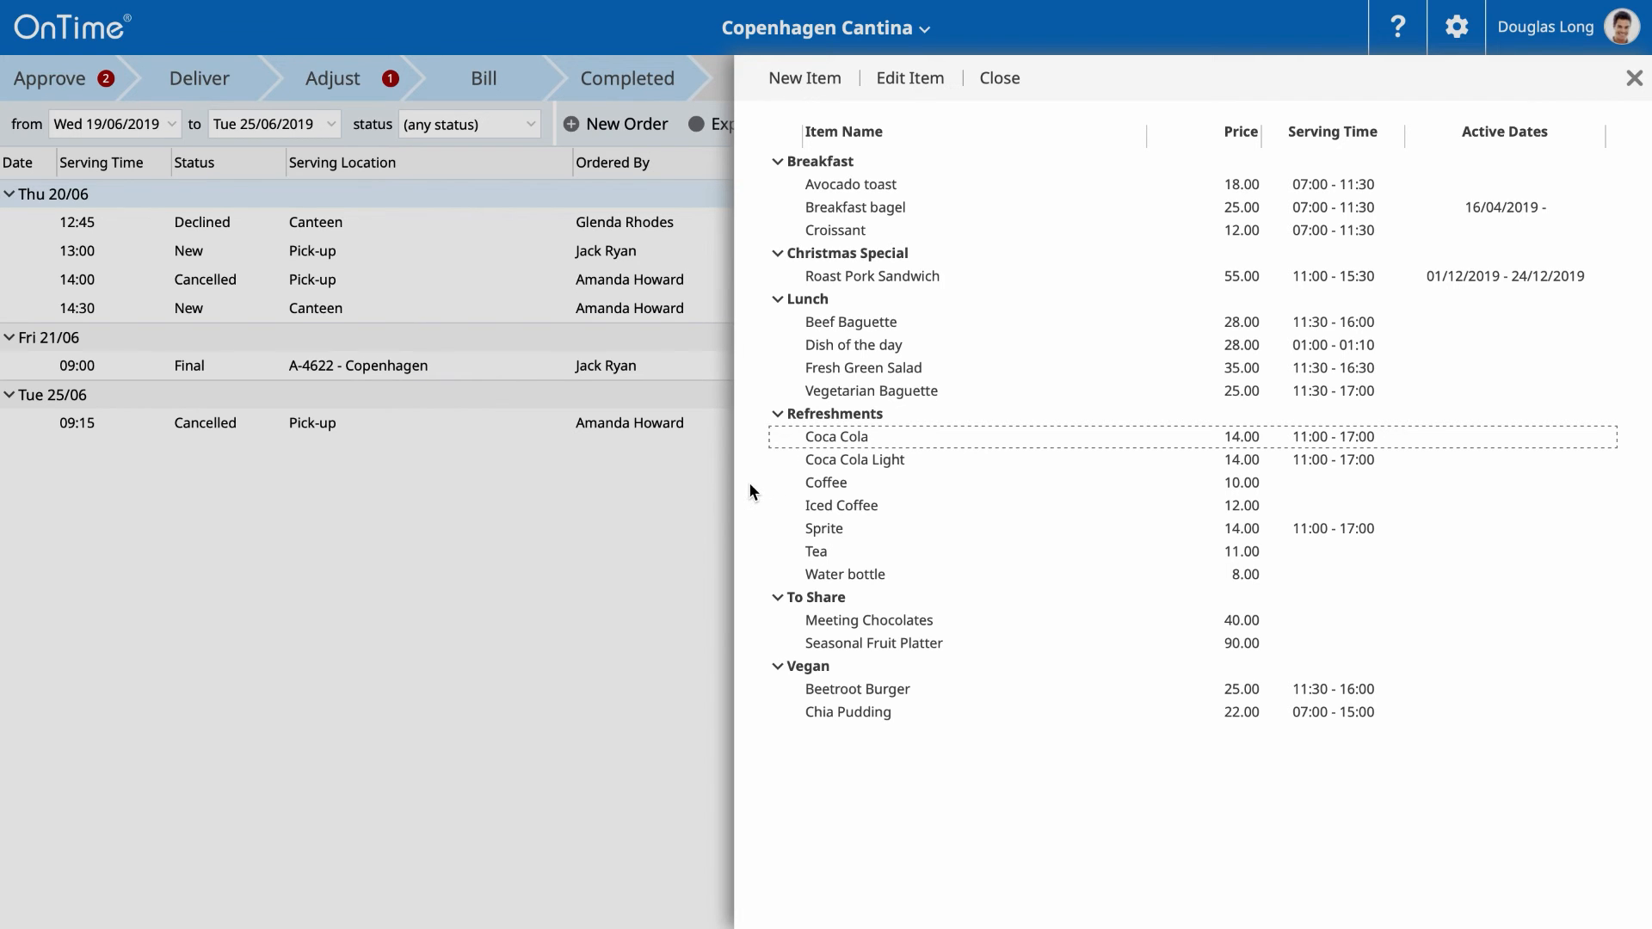
click(634, 492)
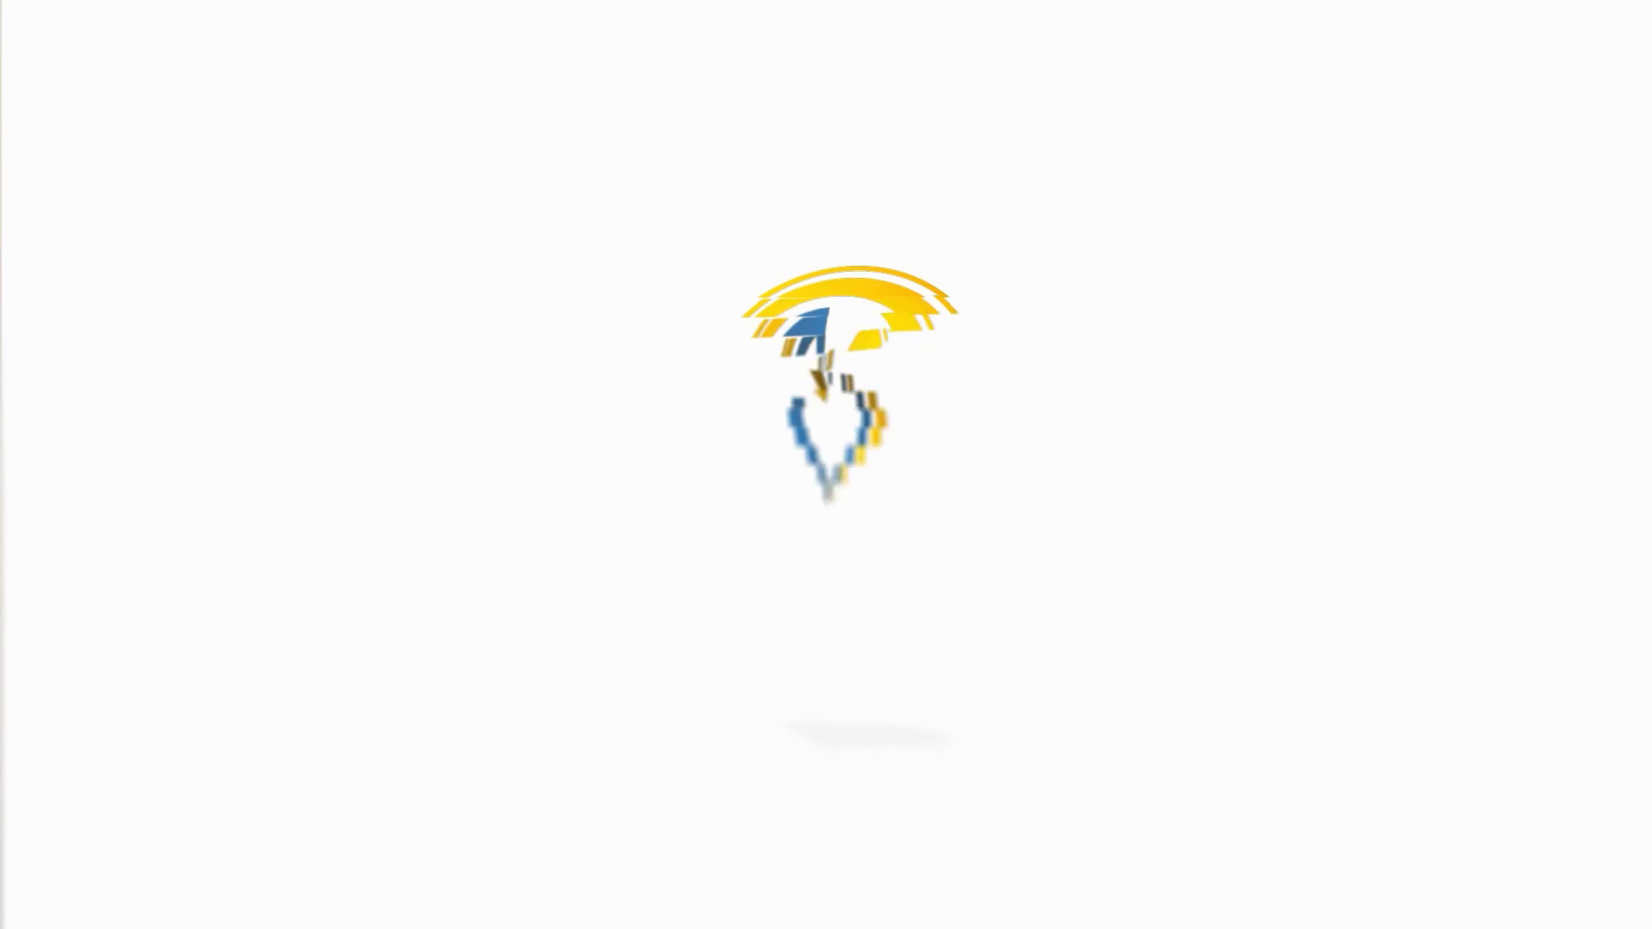